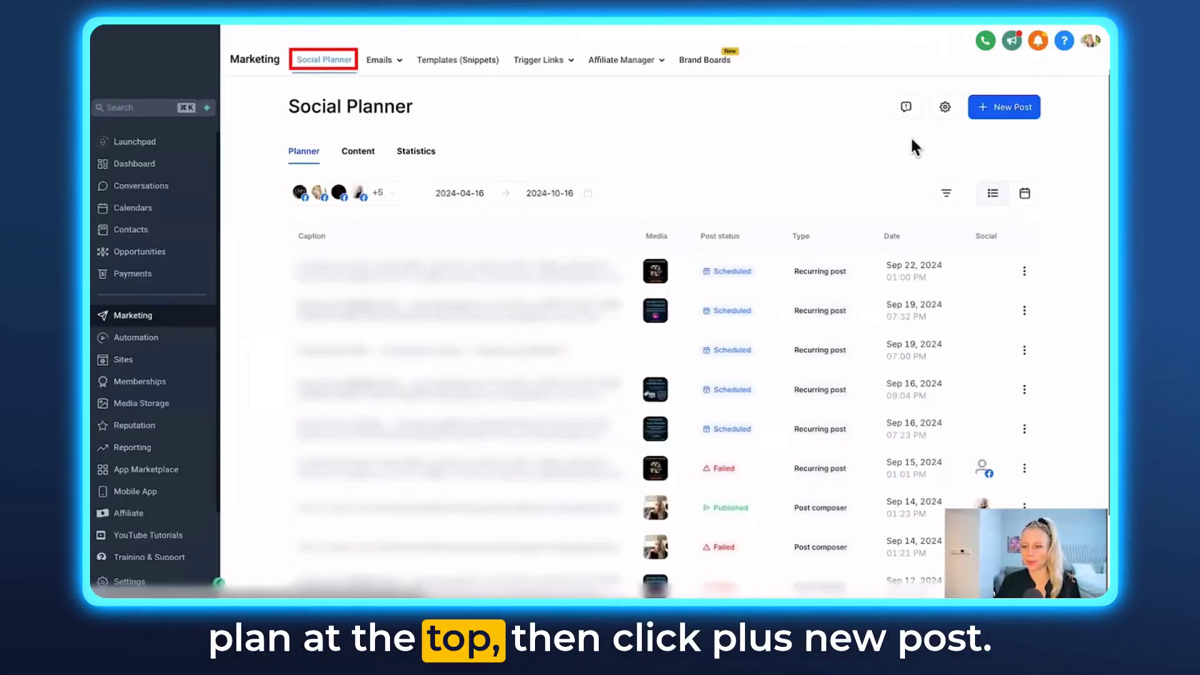
- Start a new social post, append the Digital Marketing saved hashtags, and expand Advanced options
click(1008, 113)
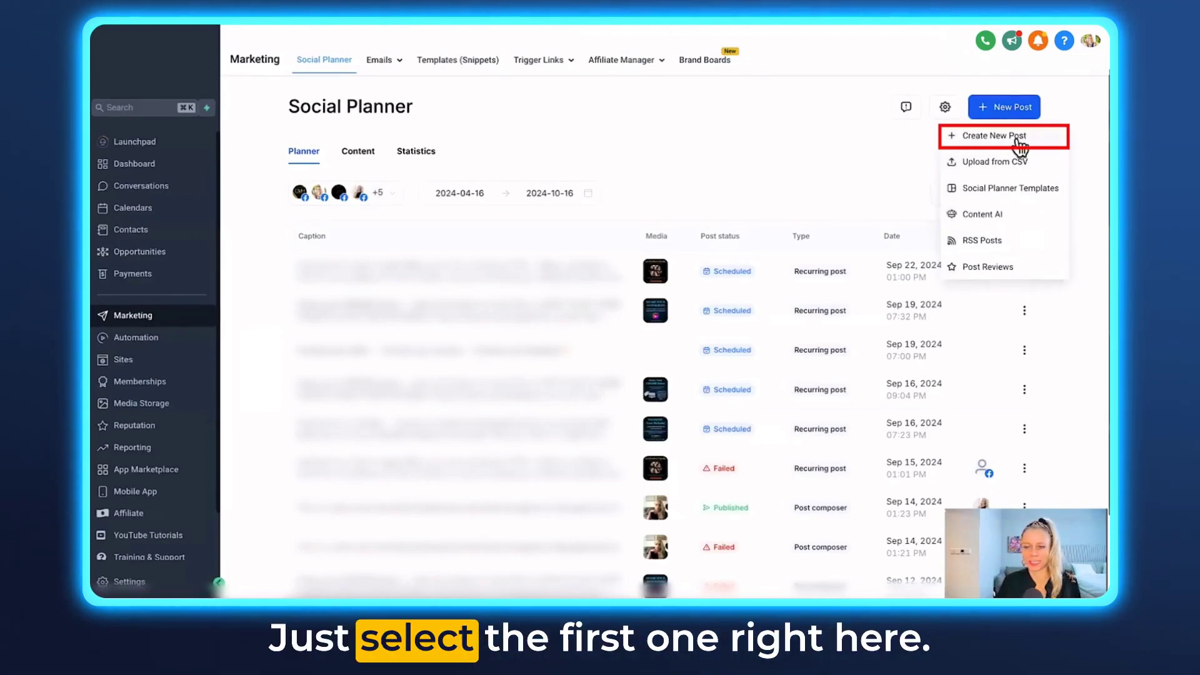
click(1017, 137)
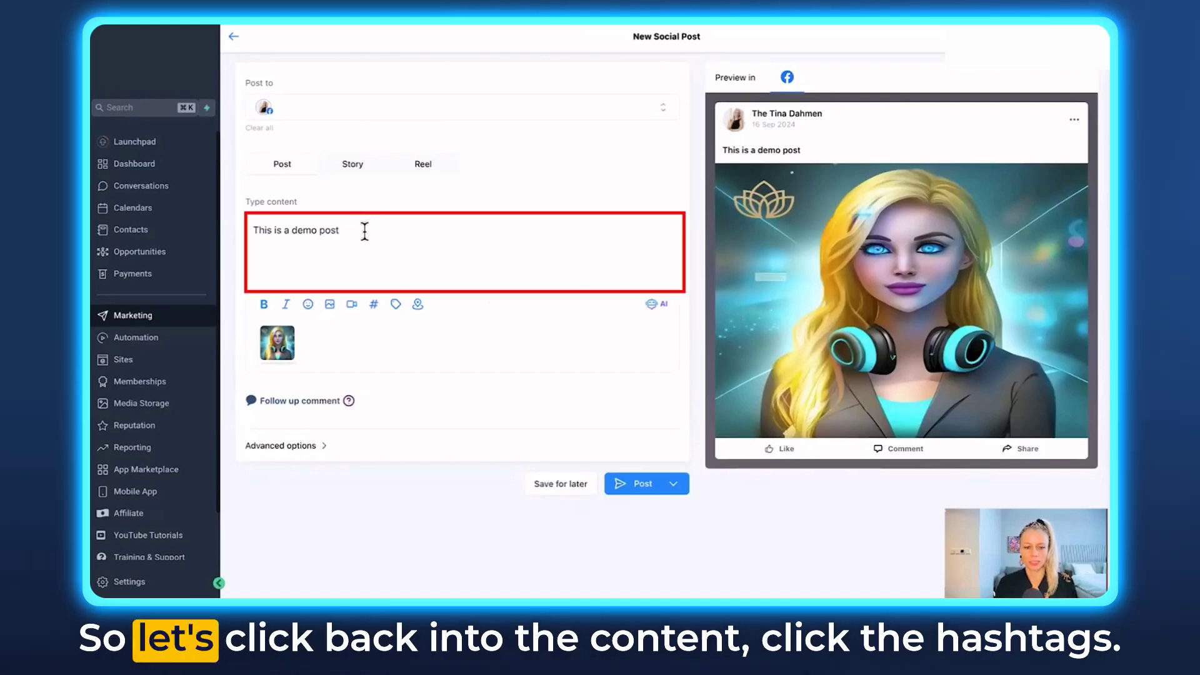
click(374, 304)
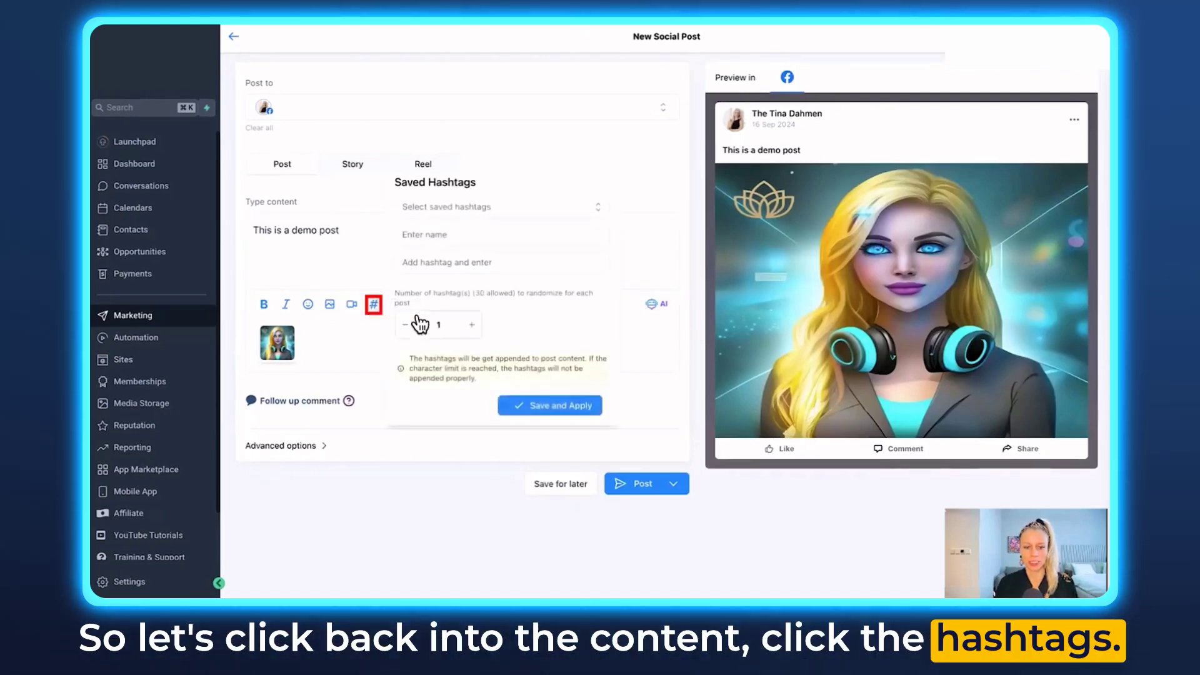
click(492, 215)
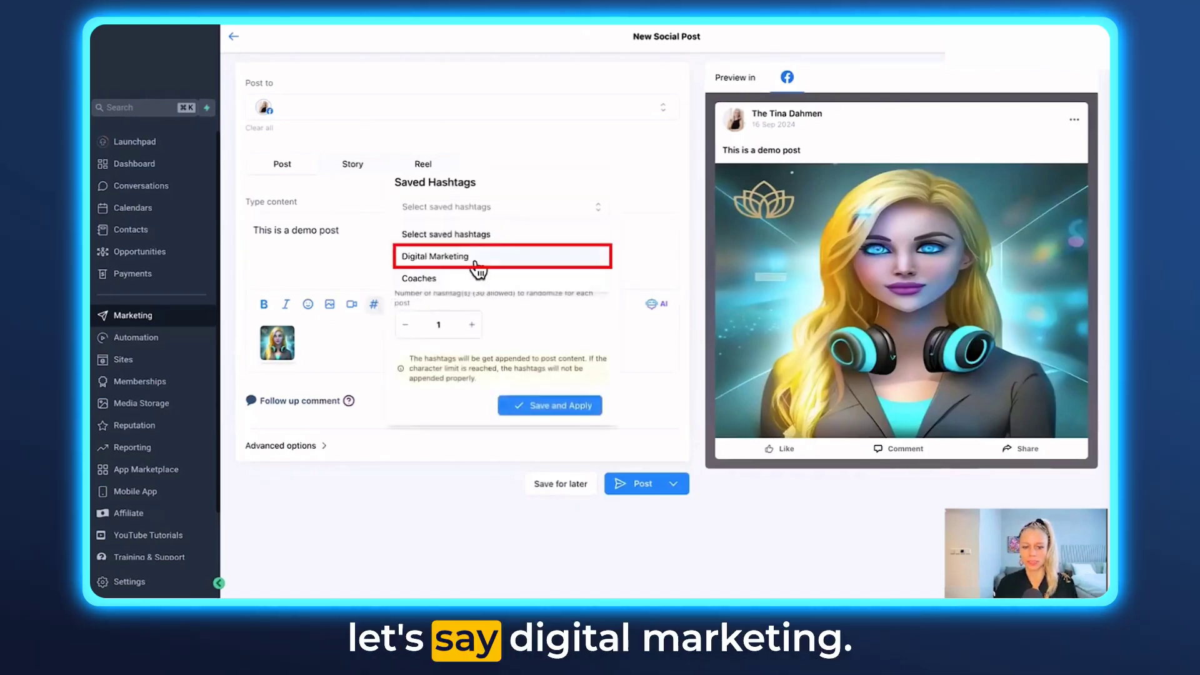
click(474, 262)
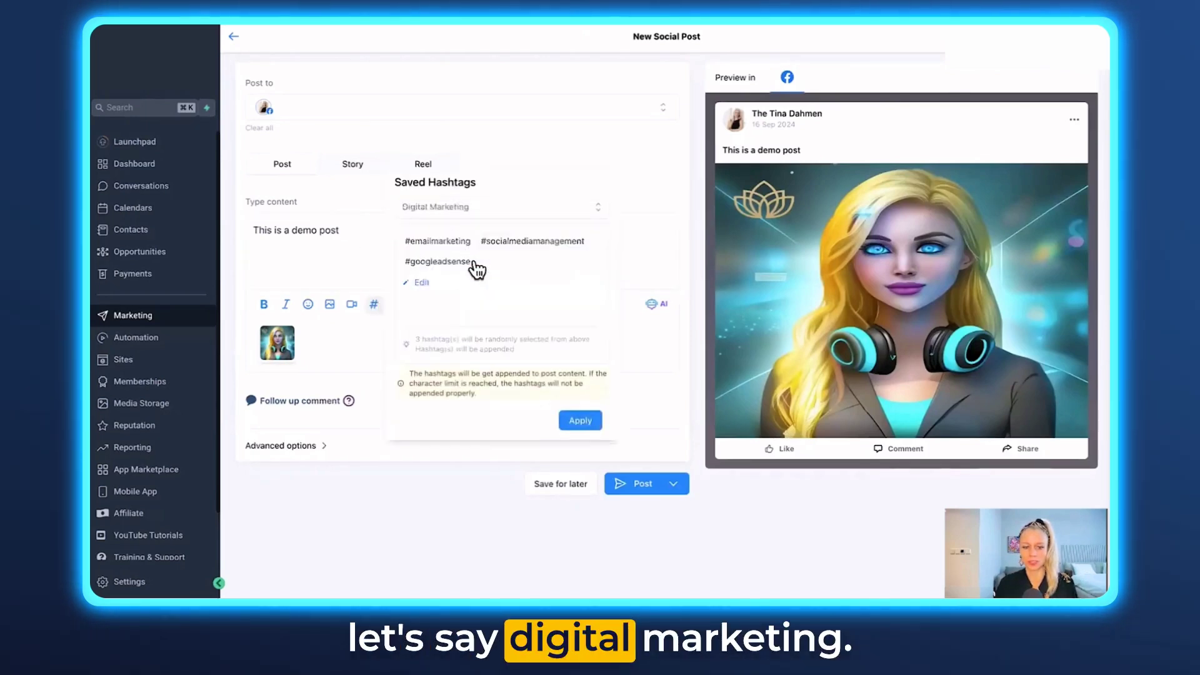
click(582, 422)
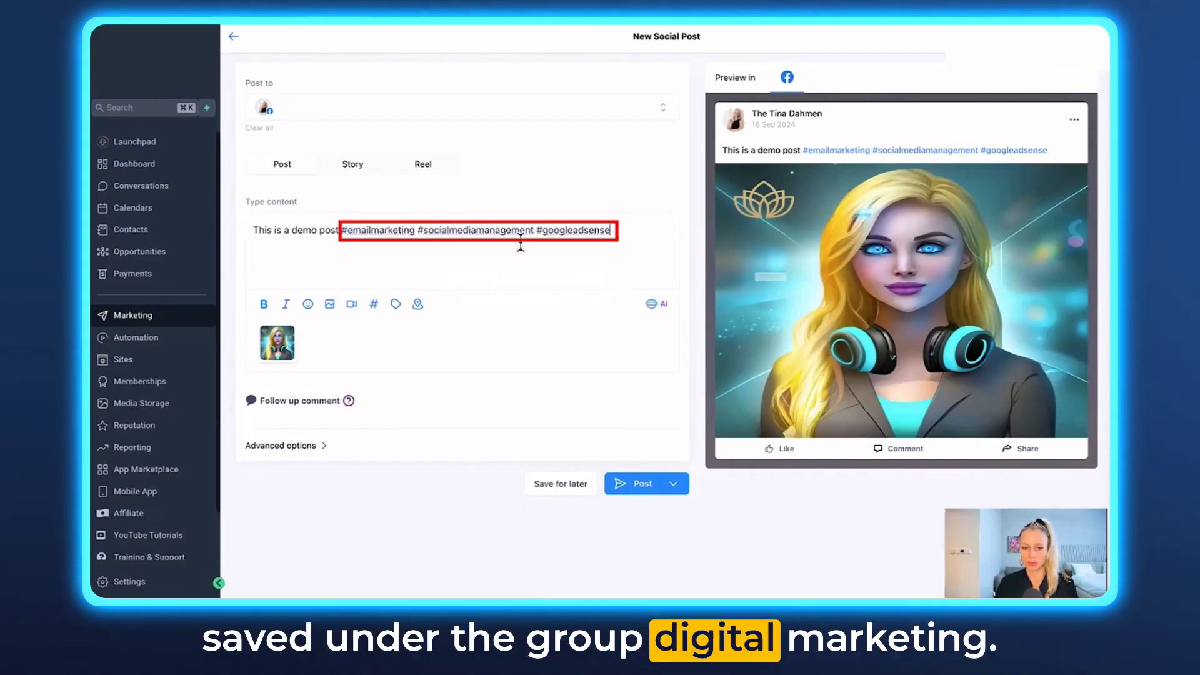
click(484, 443)
scroll(484, 441, down, 1)
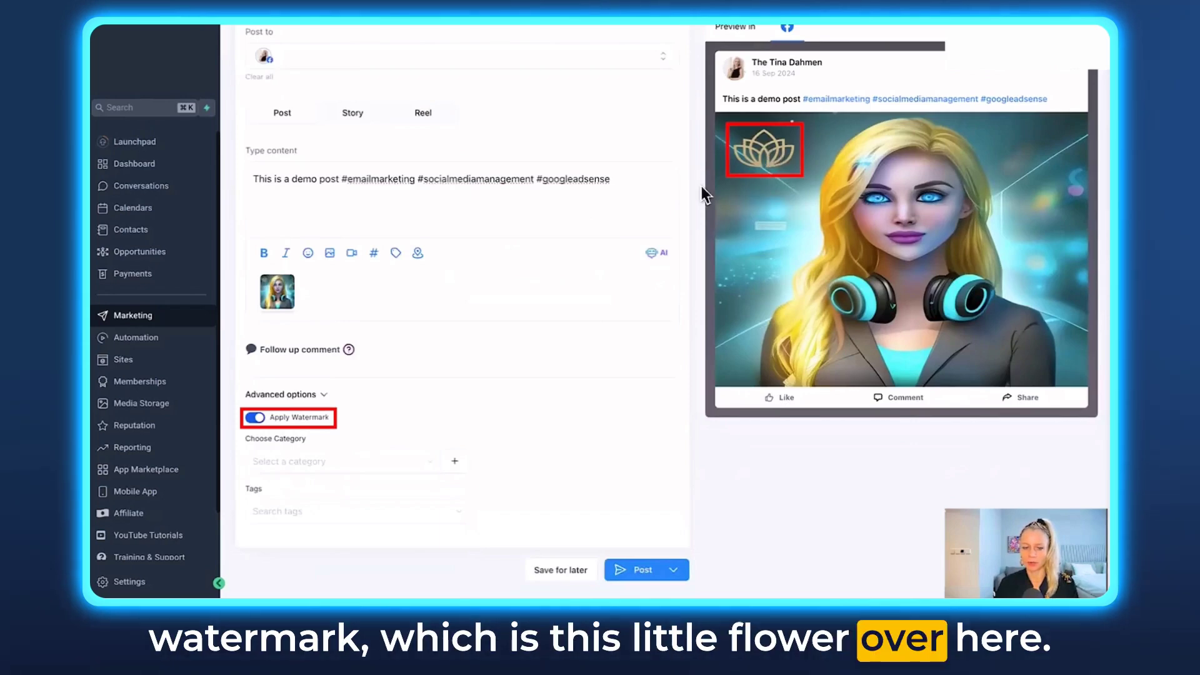
- Send the demo post for approval, scheduled for 23 September 2024, and choose an approver
scroll(490, 474, up, 1)
click(330, 447)
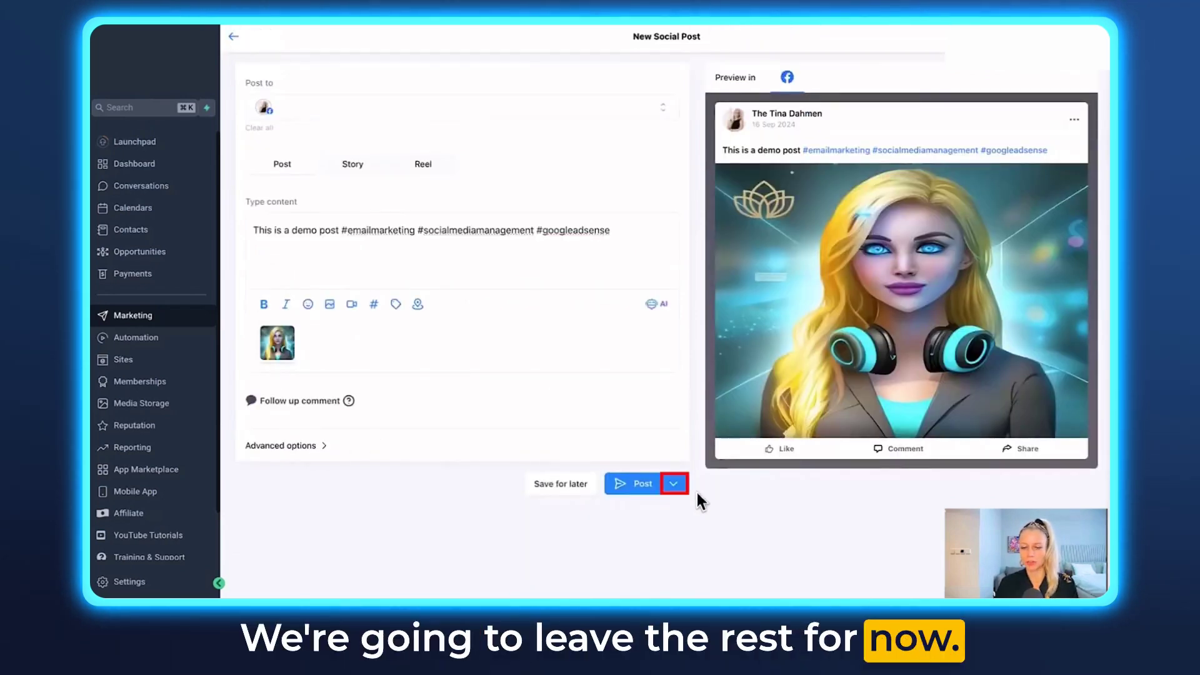
click(674, 485)
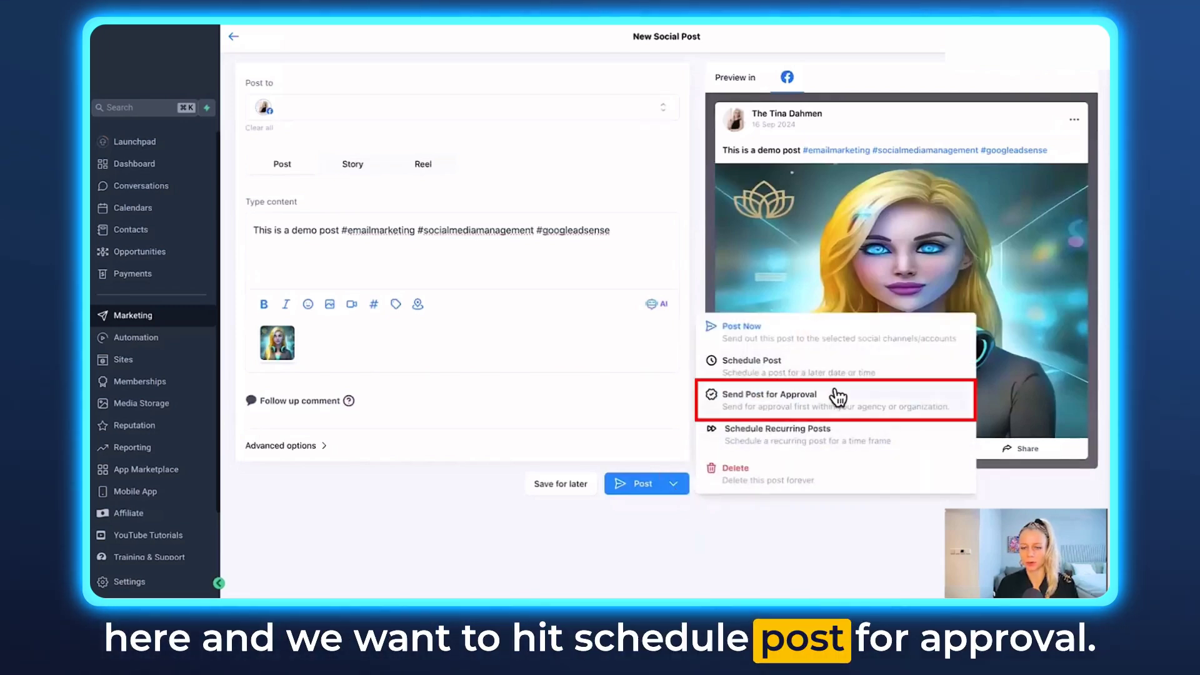
click(951, 396)
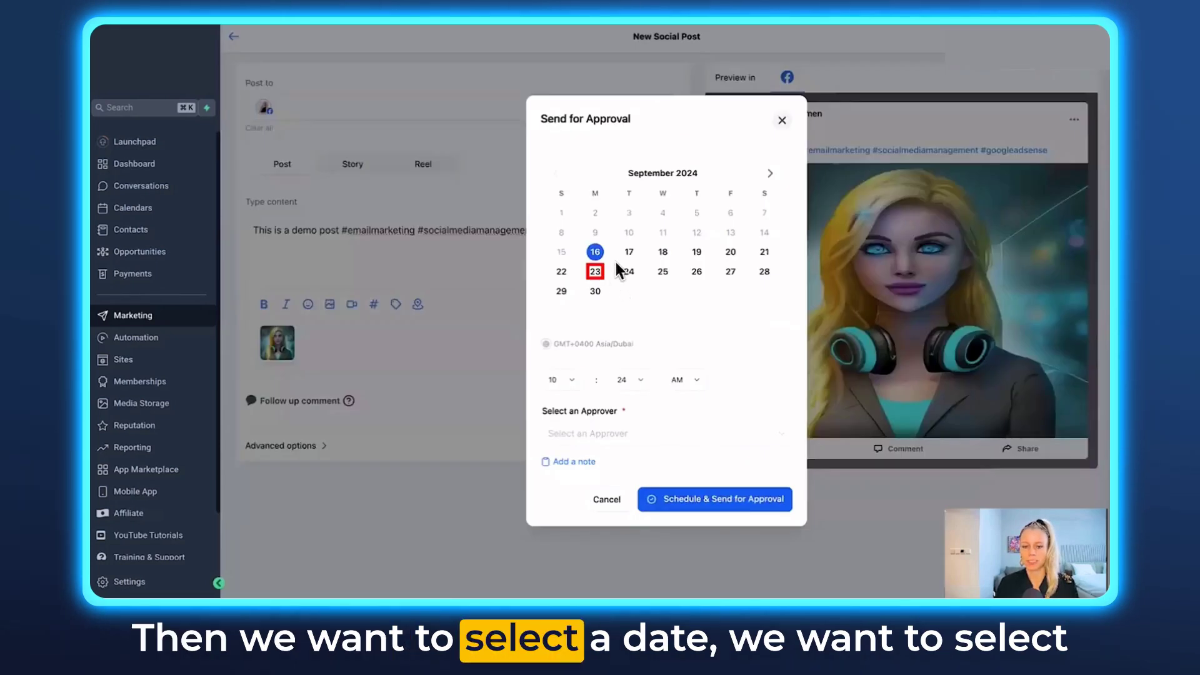
click(602, 273)
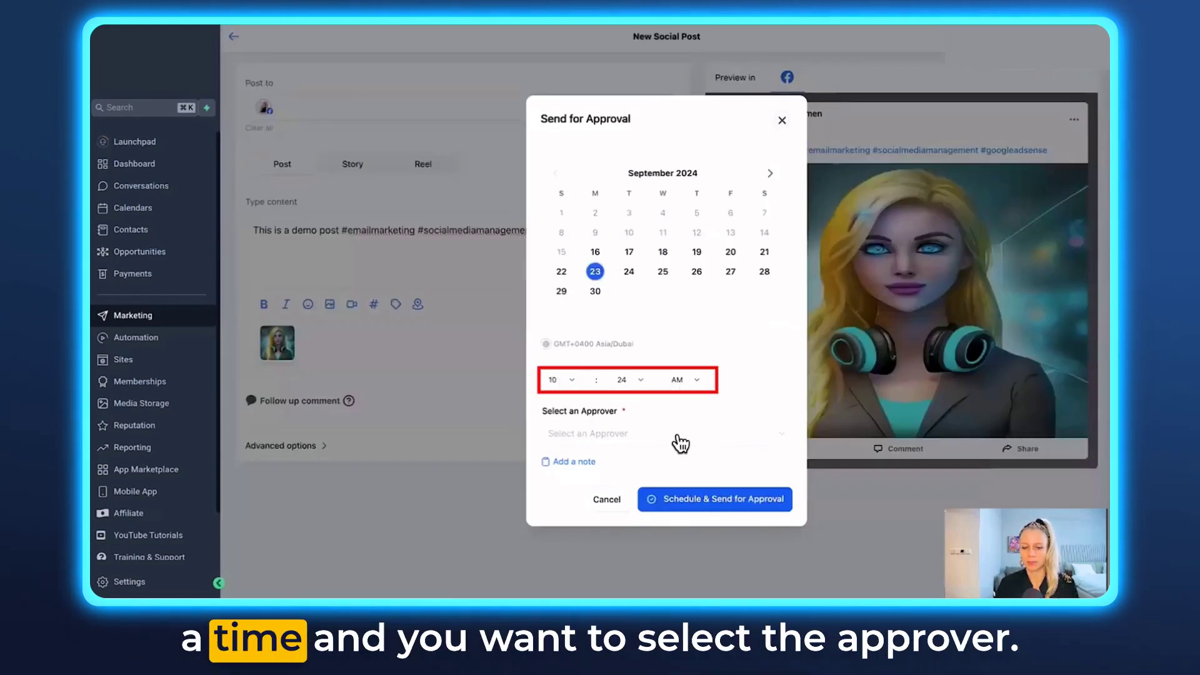
click(763, 434)
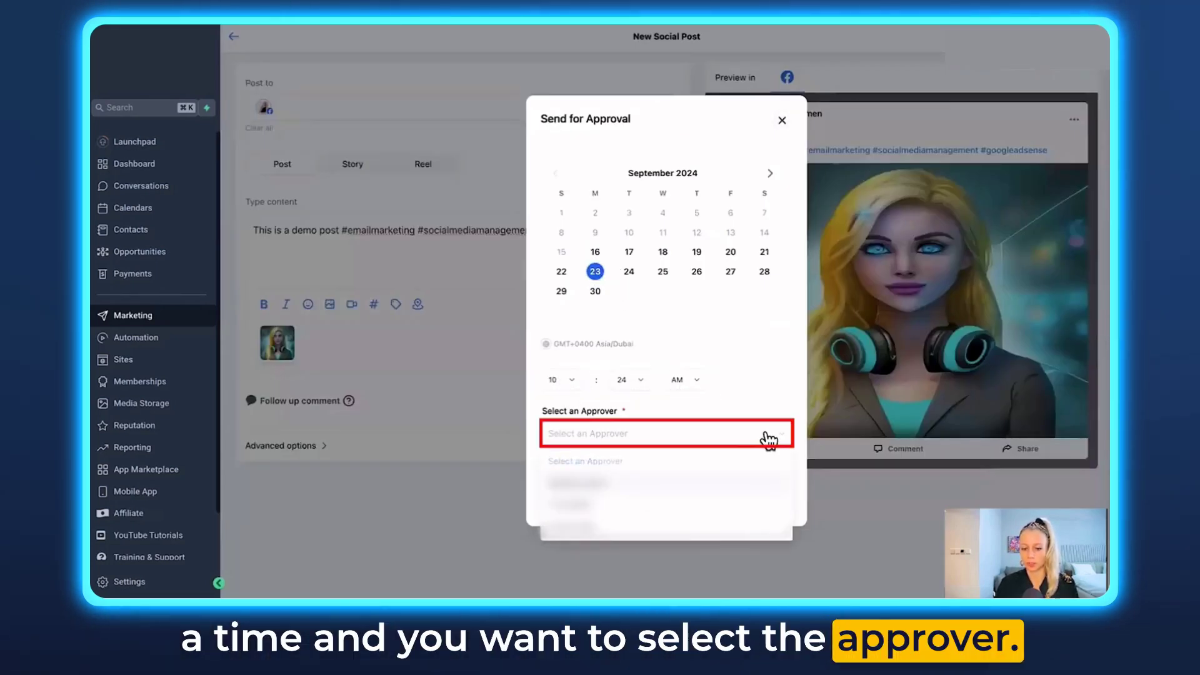
click(575, 482)
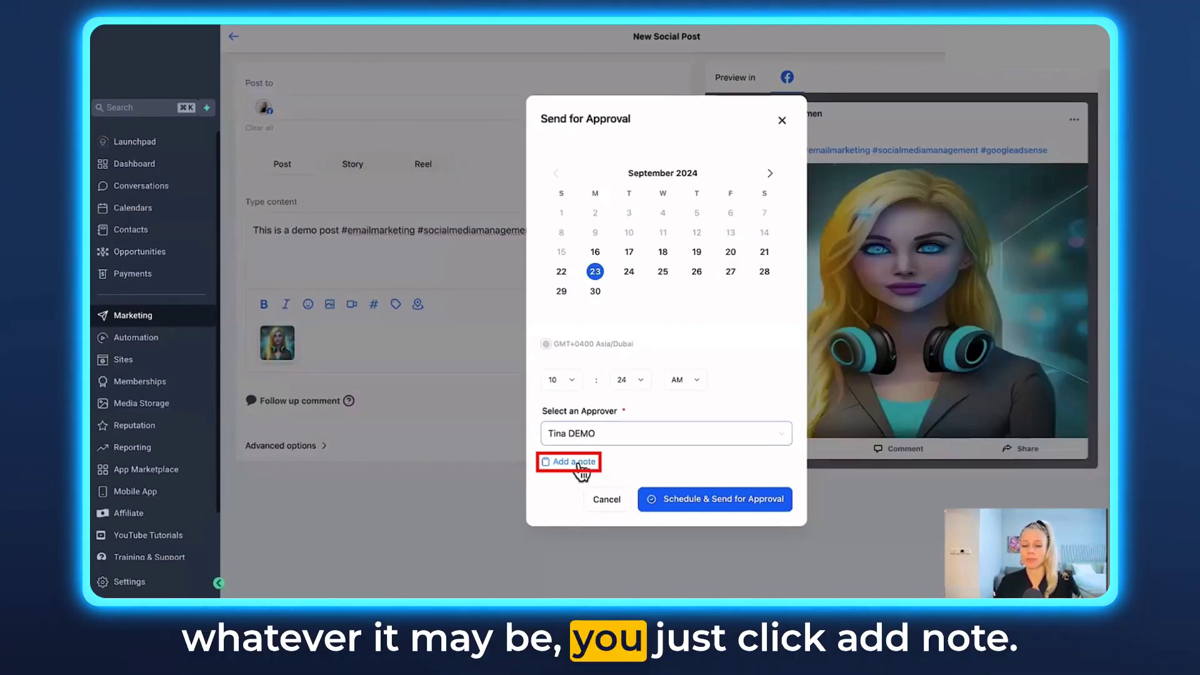
- Add the note 'Do you think these # work?' and schedule the post for approval
click(582, 467)
text(Do you think these # work?)
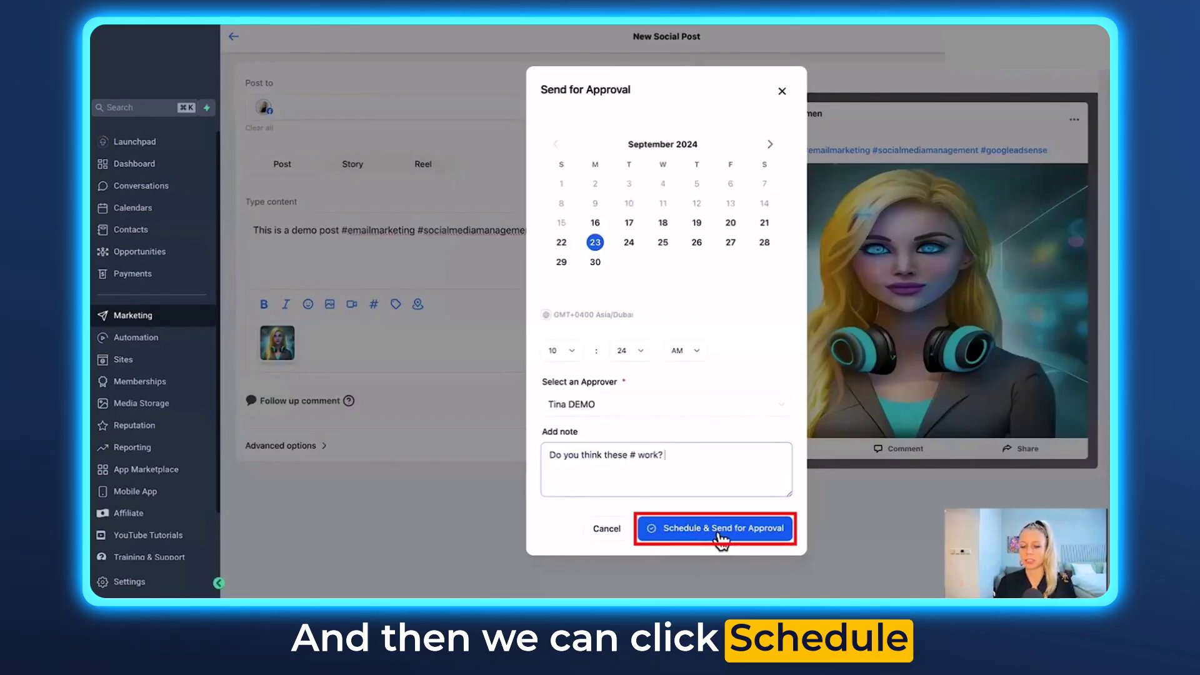
click(769, 528)
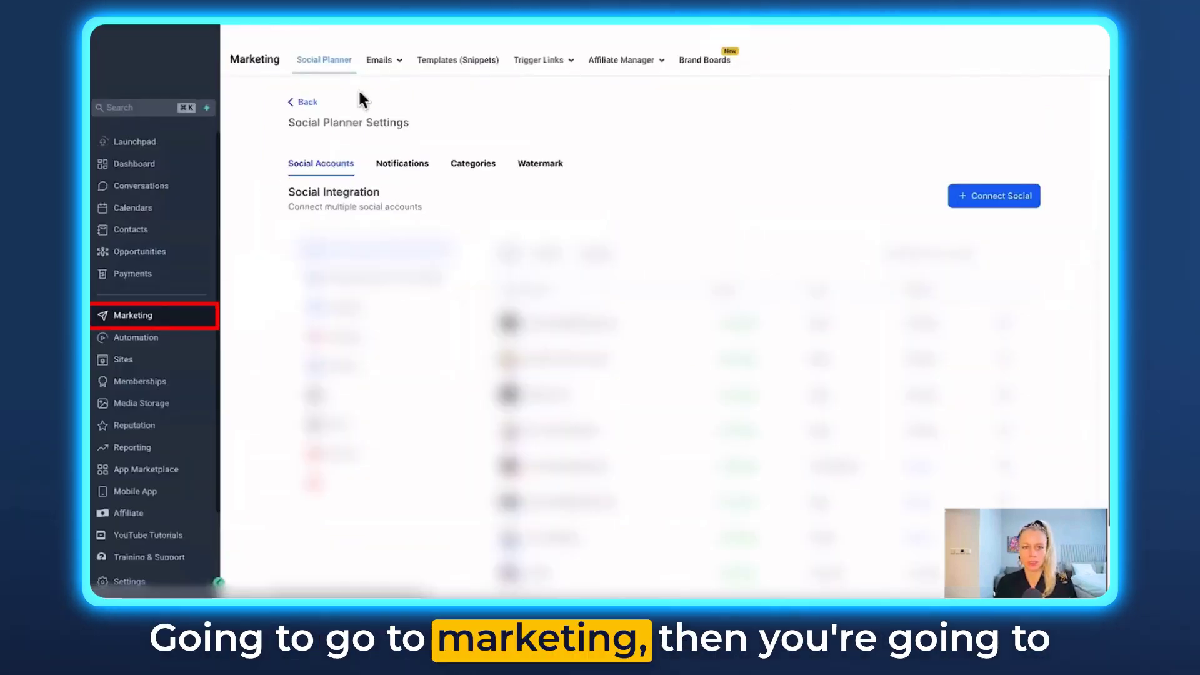
- Open the Social Planner: Post Approval system template from the Email Marketing Templates library in the builder
click(382, 60)
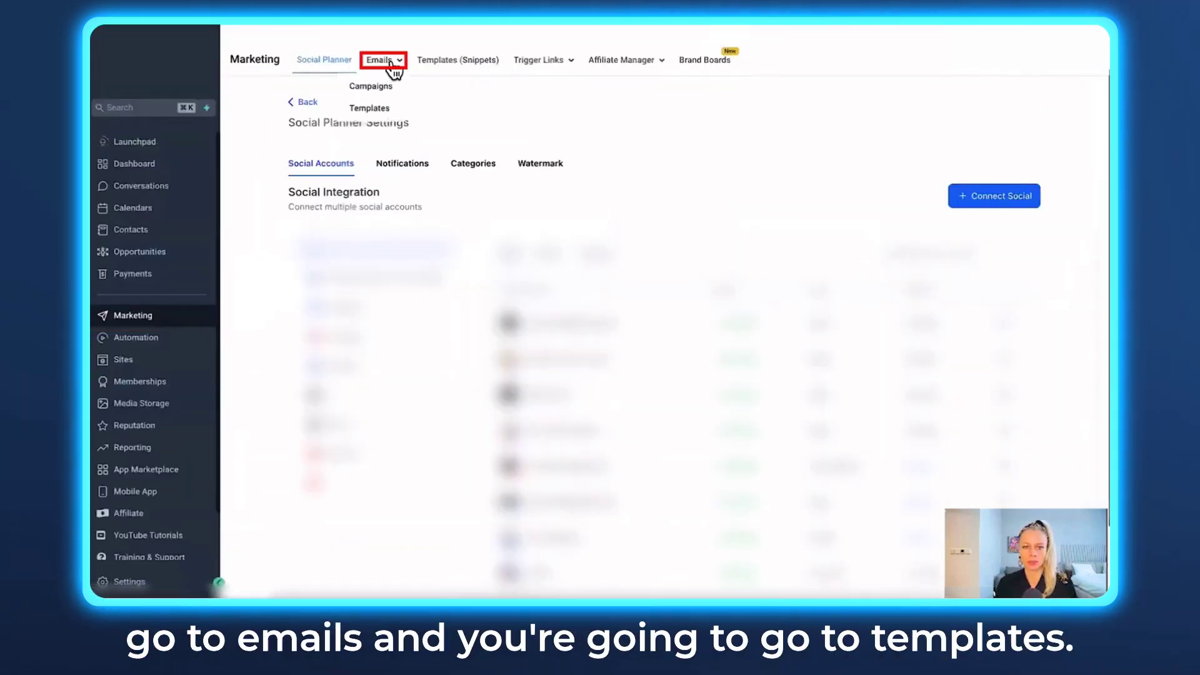
click(369, 109)
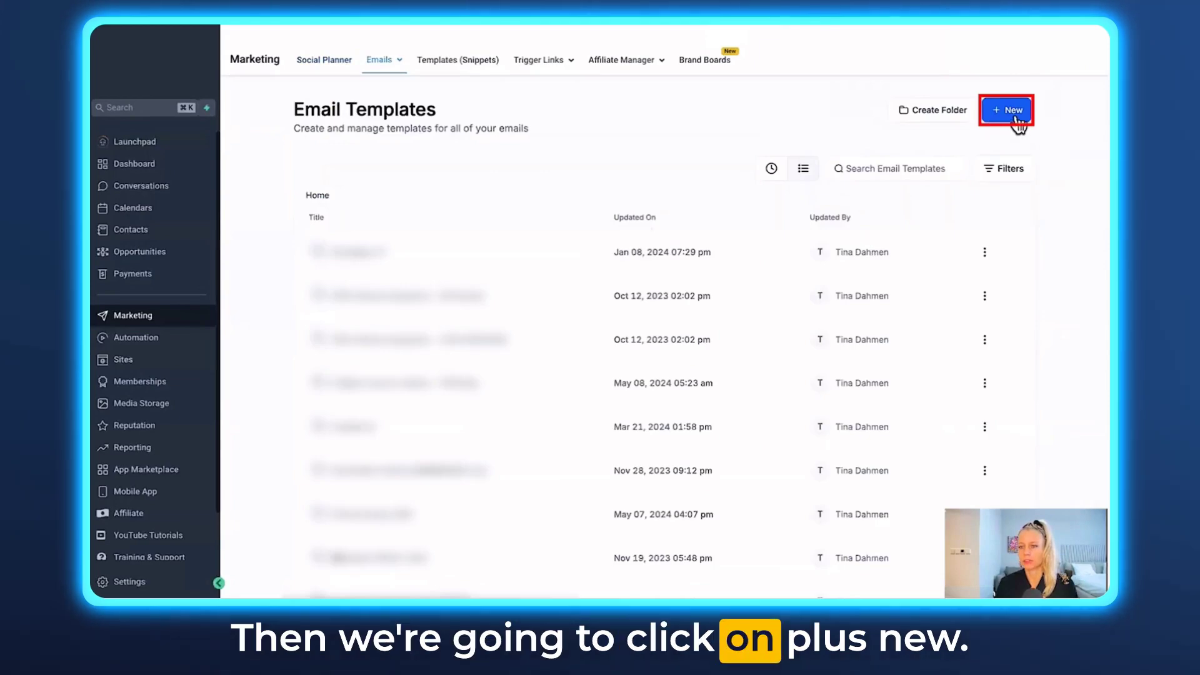
click(1018, 119)
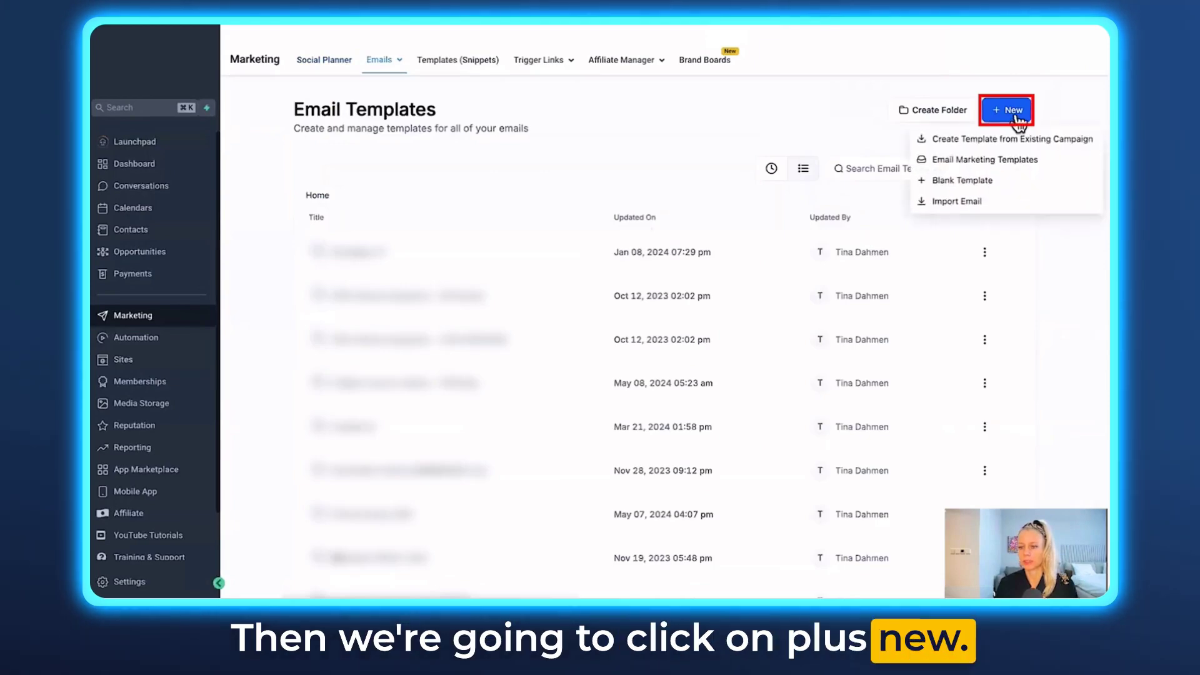
click(1008, 164)
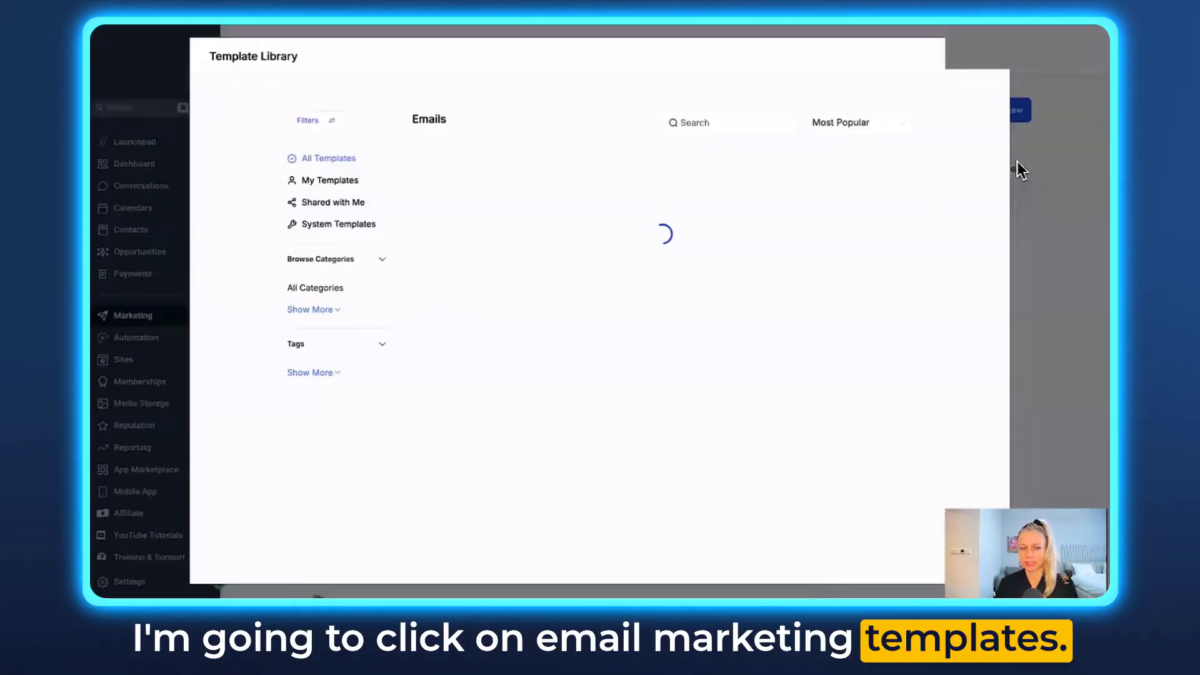
click(323, 226)
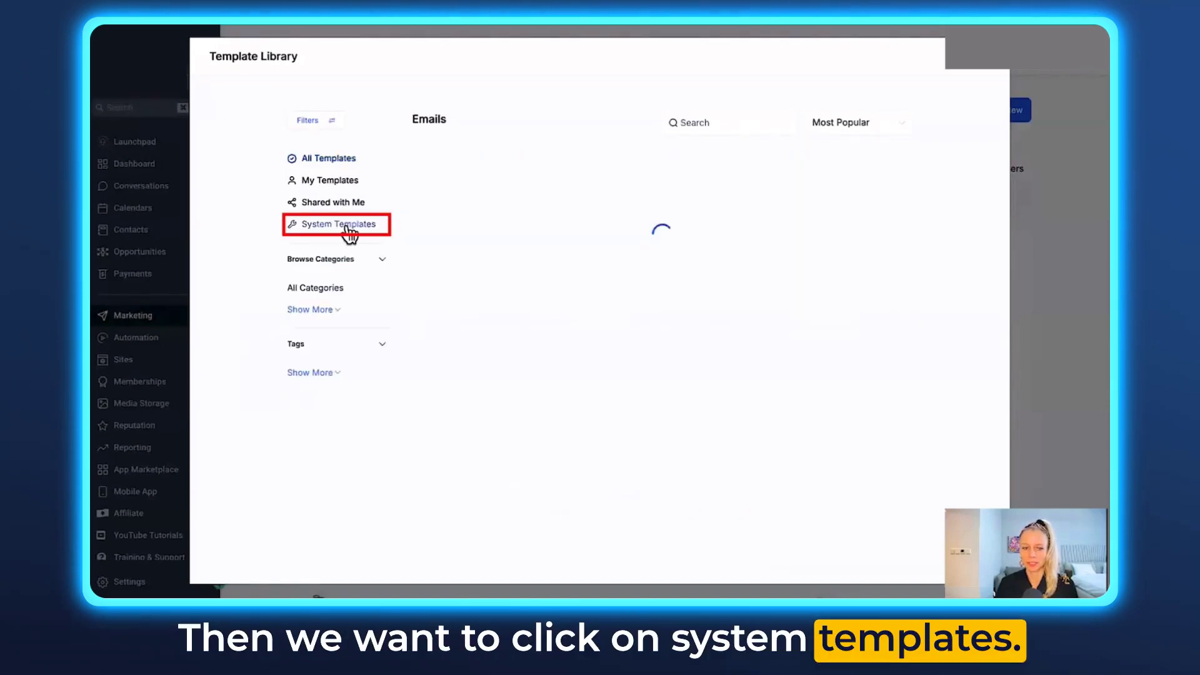
scroll(586, 404, down, 4)
scroll(583, 404, down, 2)
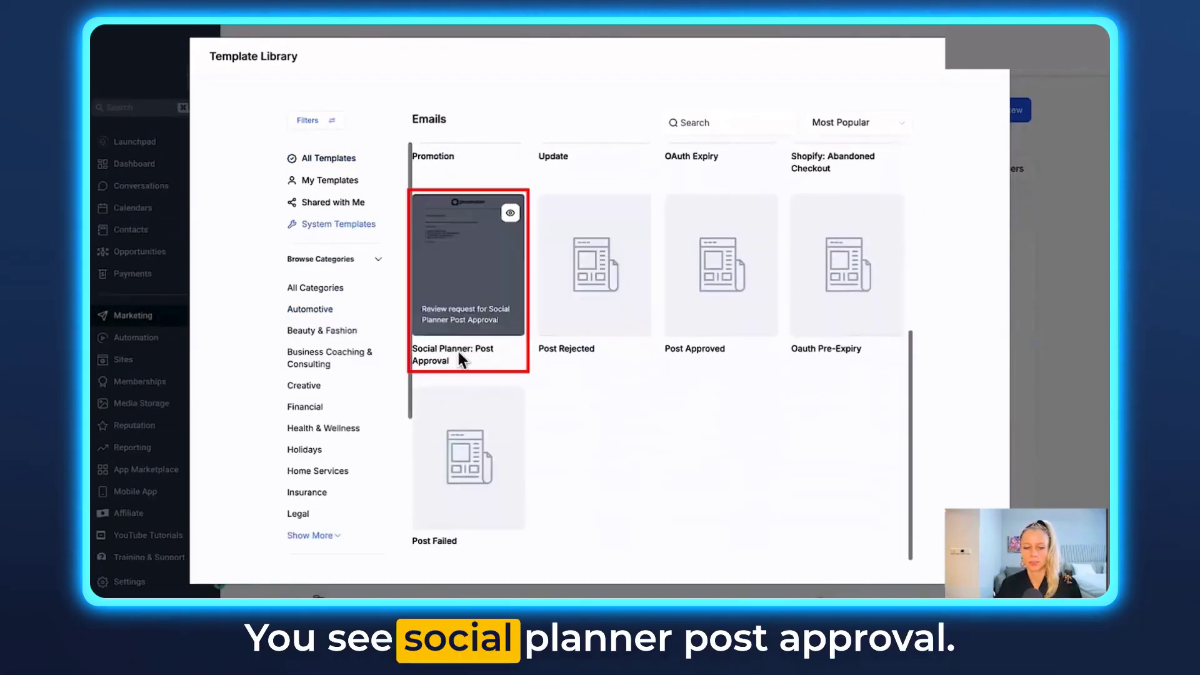
click(483, 276)
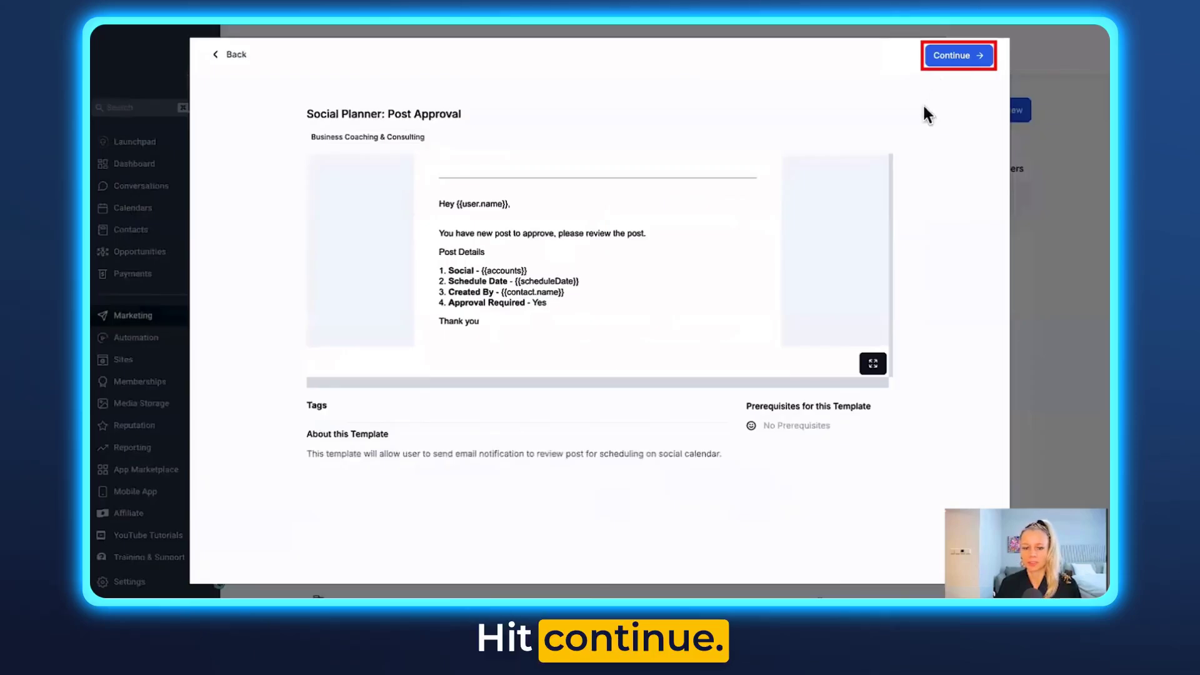
click(957, 51)
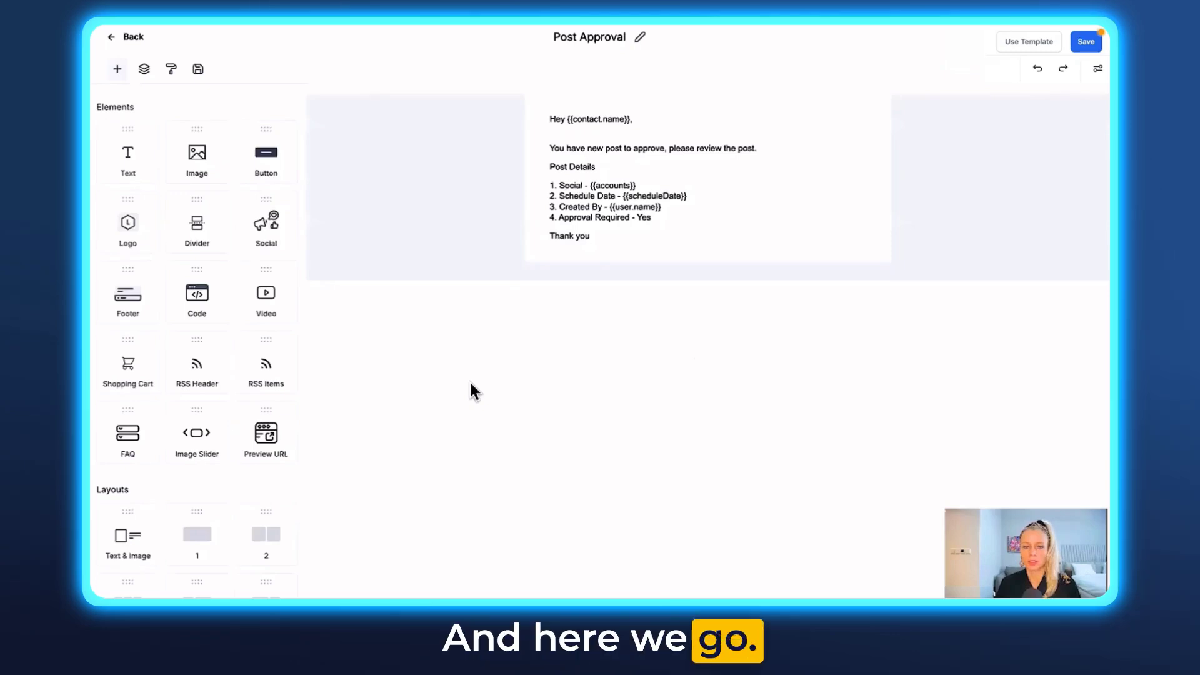
- Make the Post Approval email's layout section full width with a pink background, then save the template
click(380, 215)
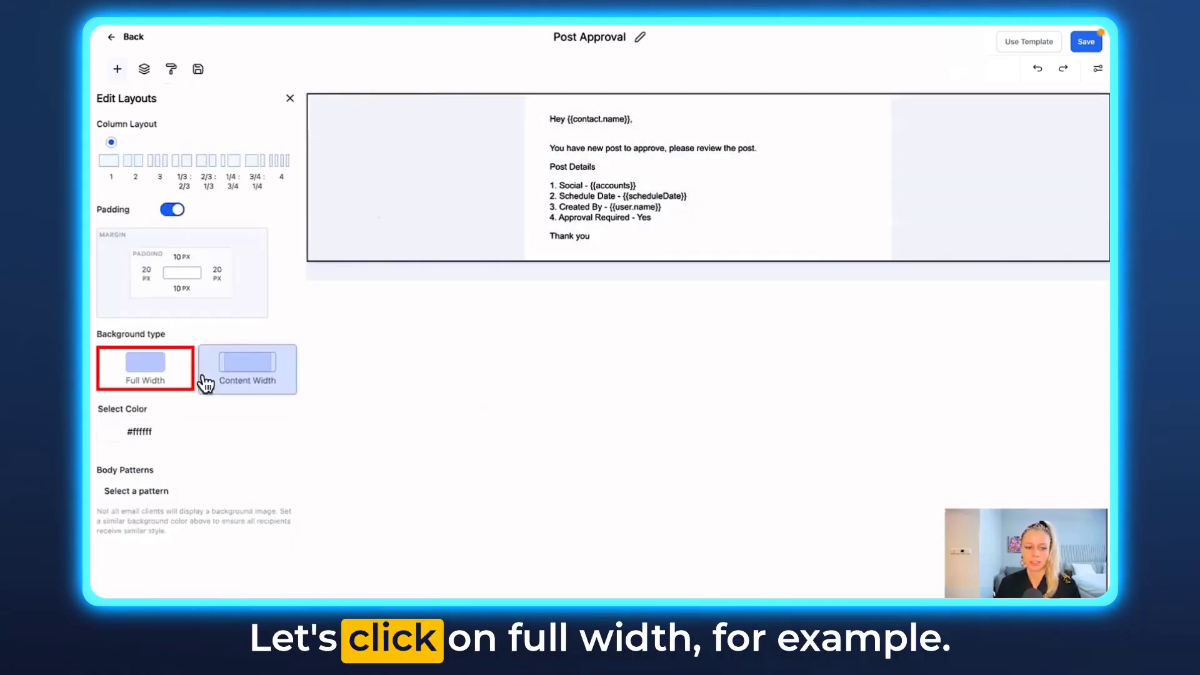
click(191, 395)
click(113, 439)
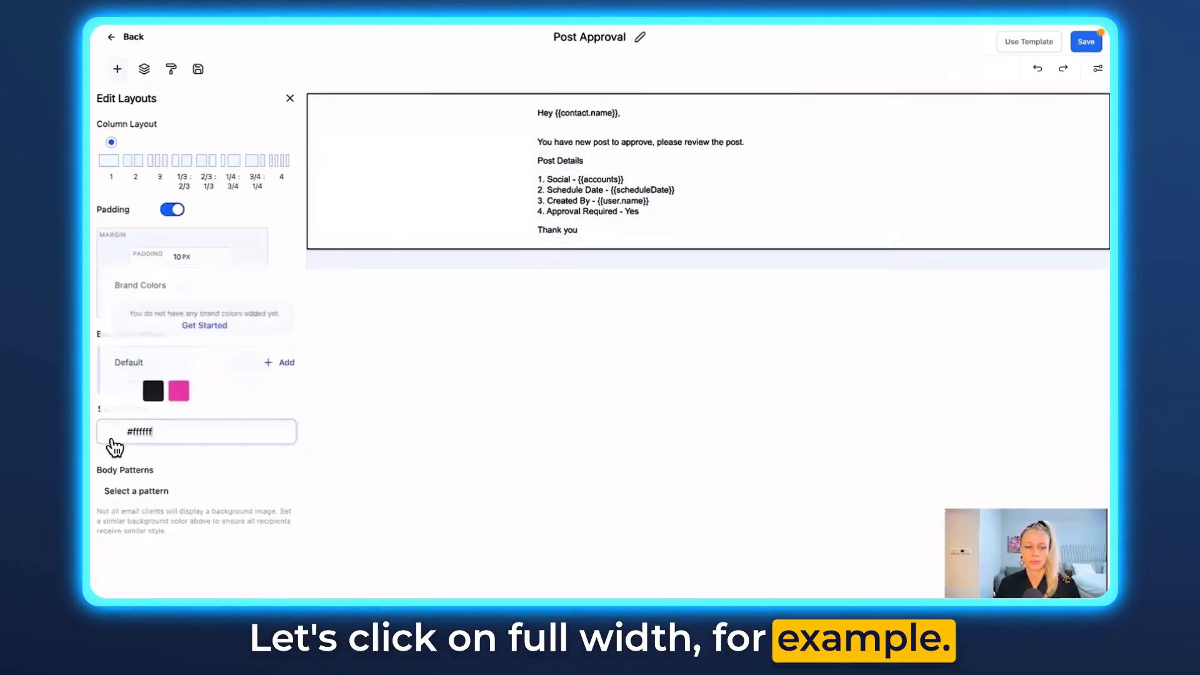
click(178, 391)
click(688, 188)
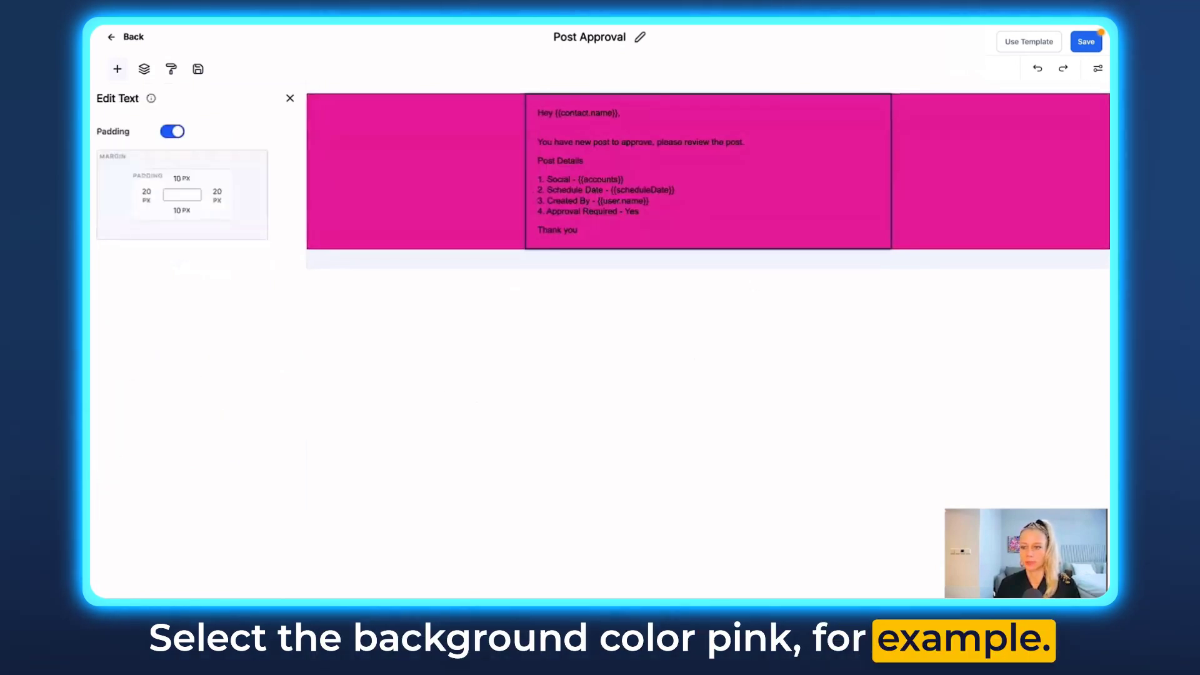
click(1087, 42)
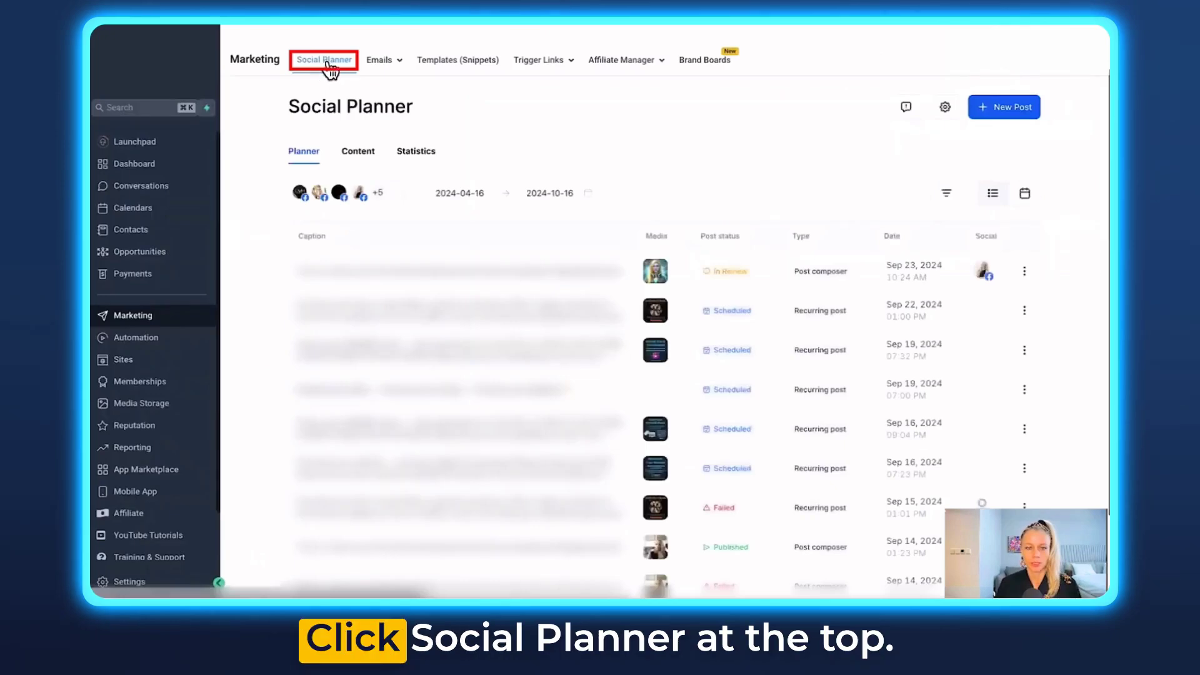
- Show the Notifications tab of Social Planner settings, including Request for Post Approval alerts
click(944, 115)
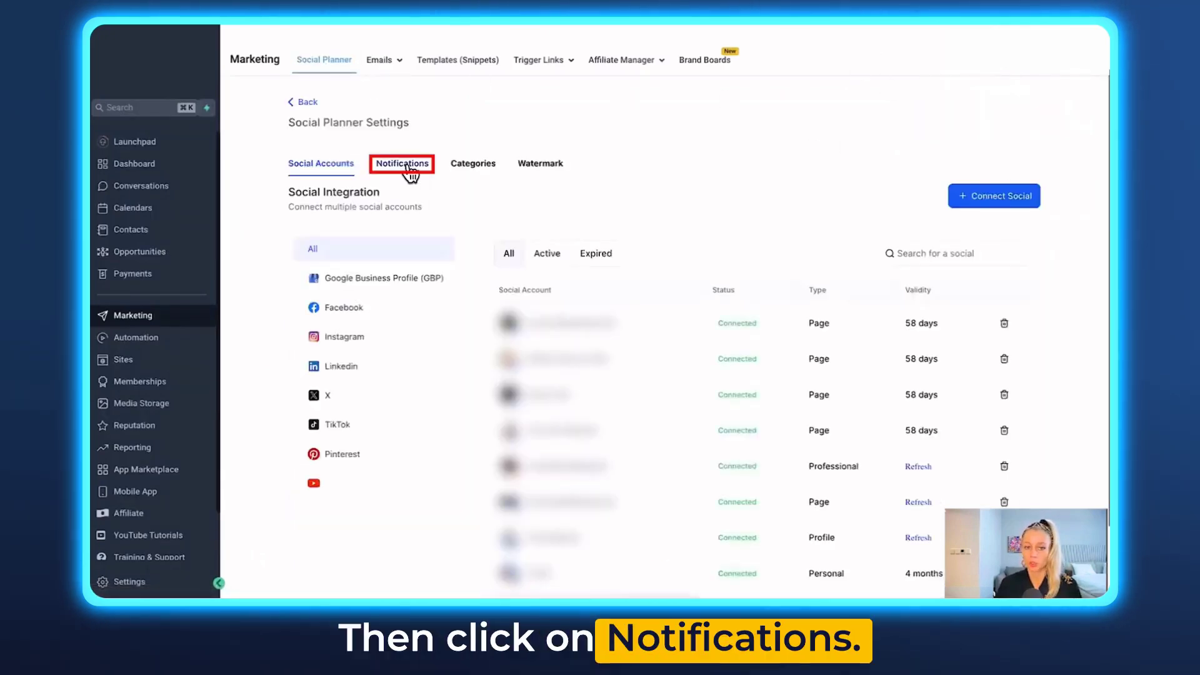
click(406, 165)
scroll(316, 392, down, 1)
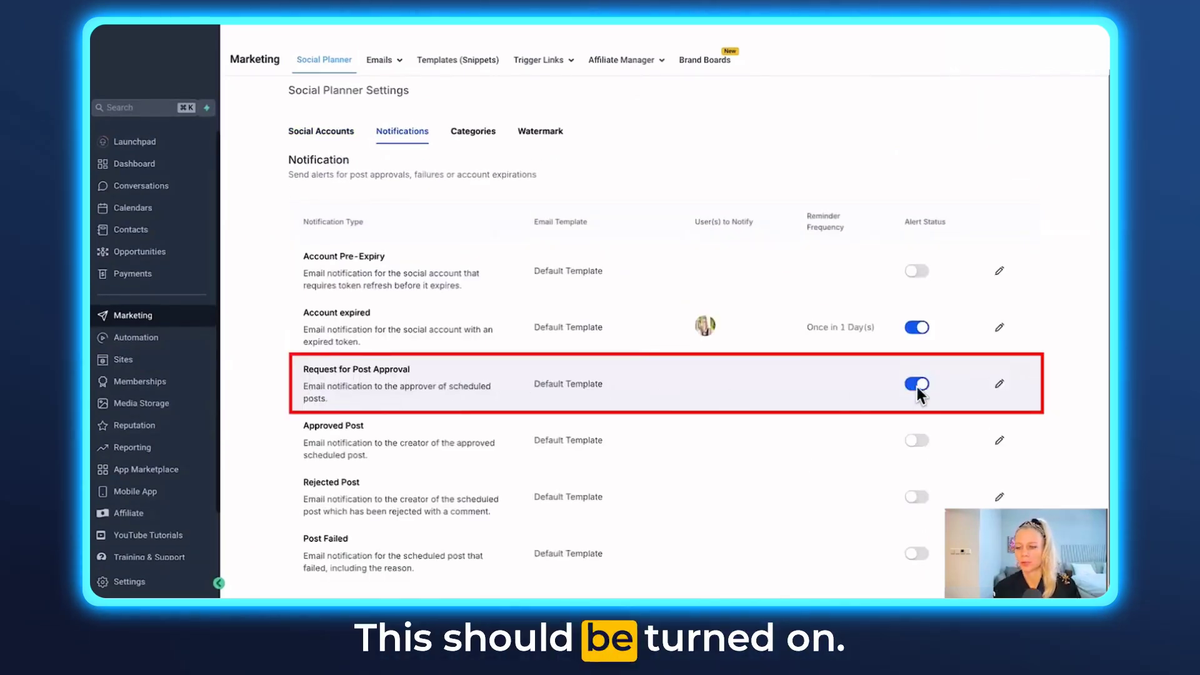
- Set the Request for Post Approval notification to use the Post Approval email template and save
click(999, 384)
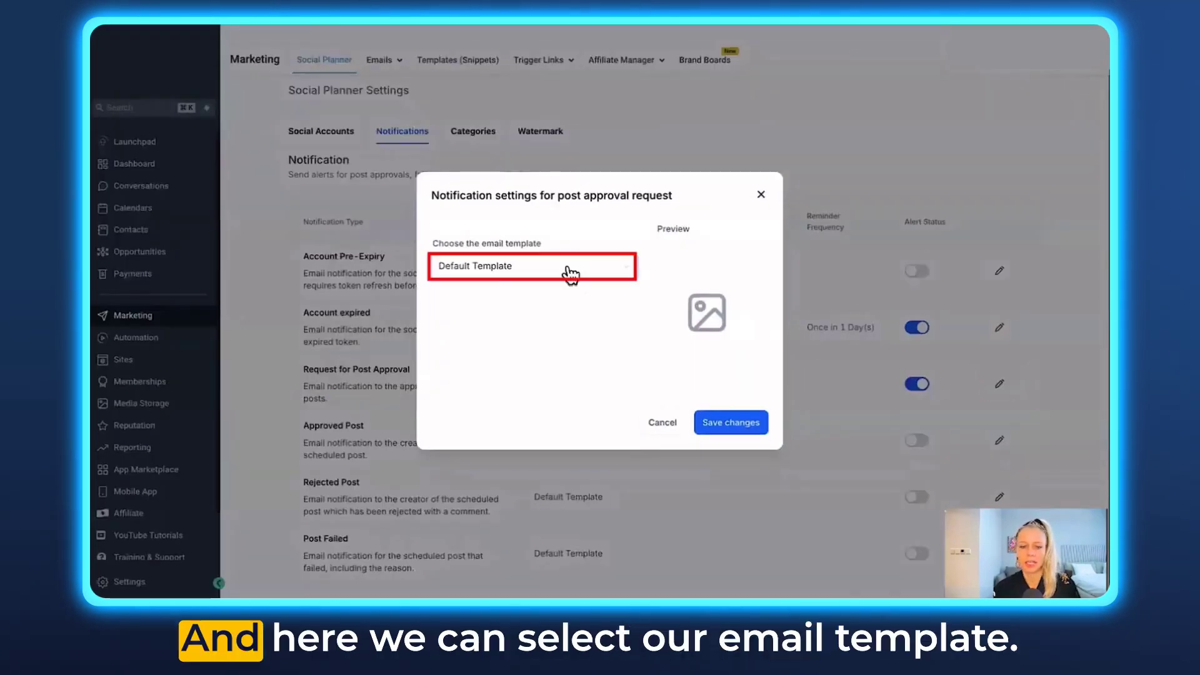
click(509, 266)
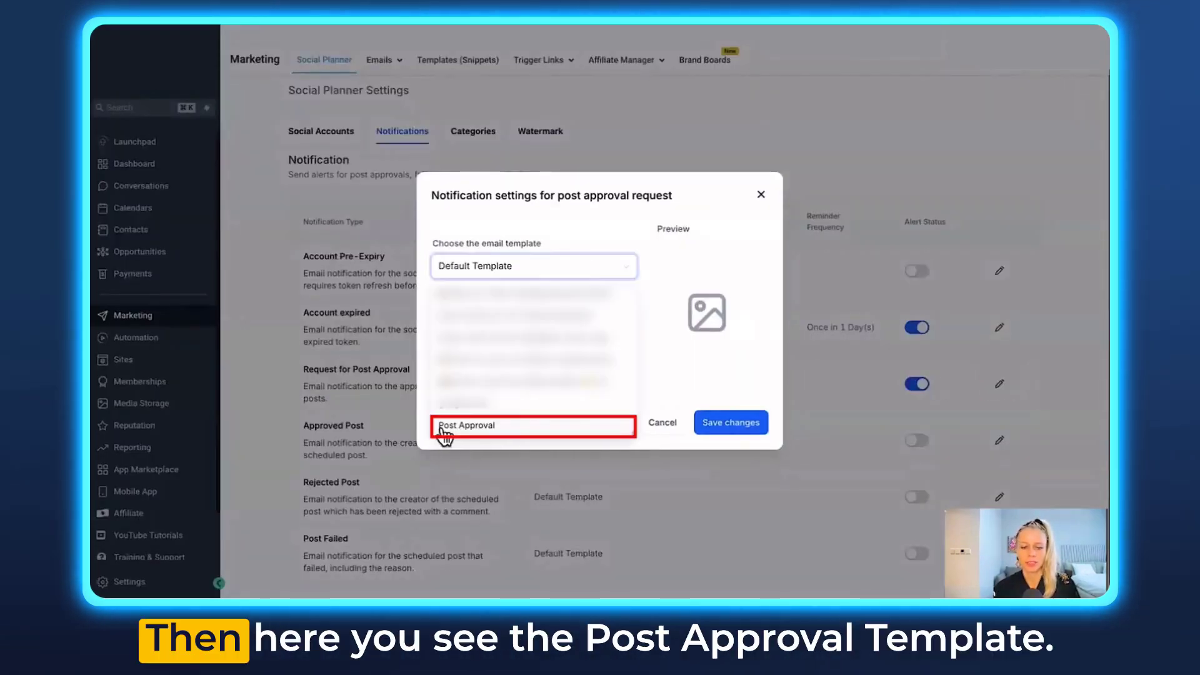
click(456, 427)
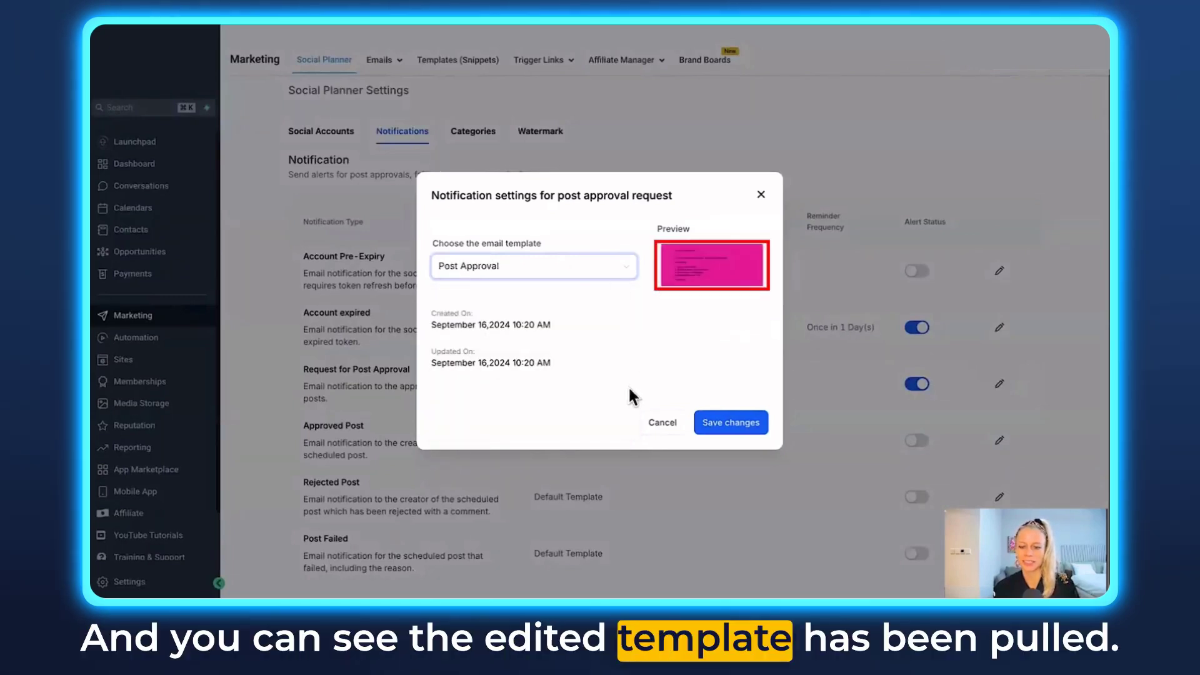
click(742, 431)
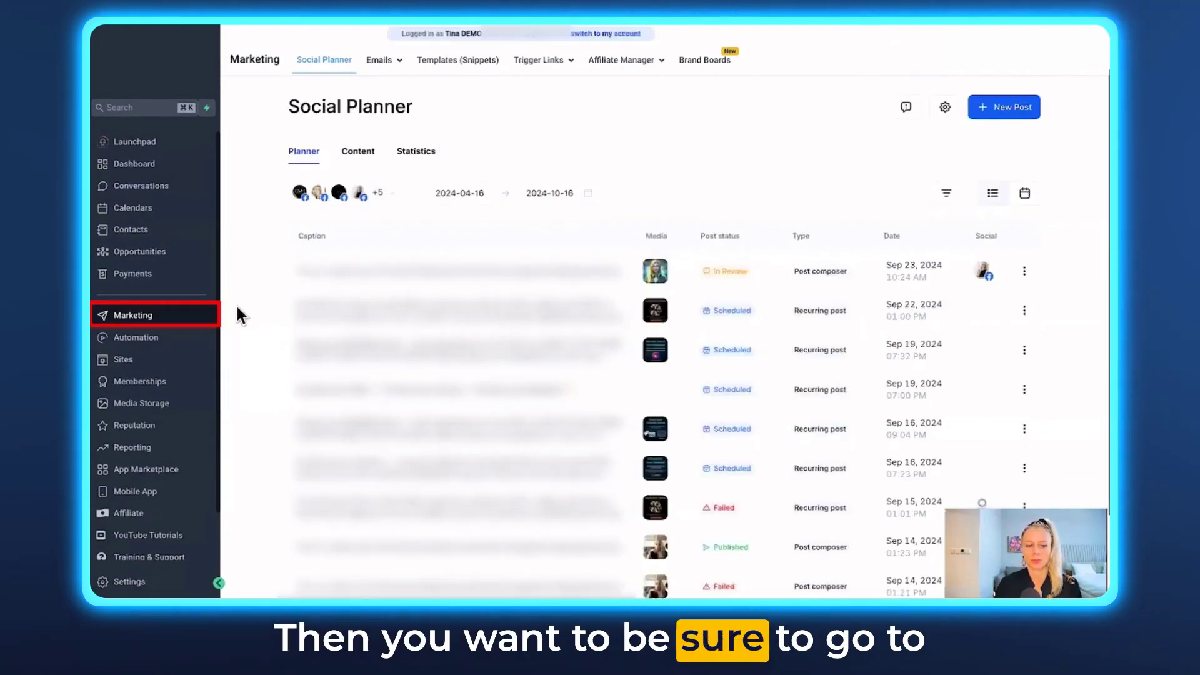
- List the posts awaiting approval in Social Planner content and open the demo post's details for editing
click(361, 153)
click(334, 337)
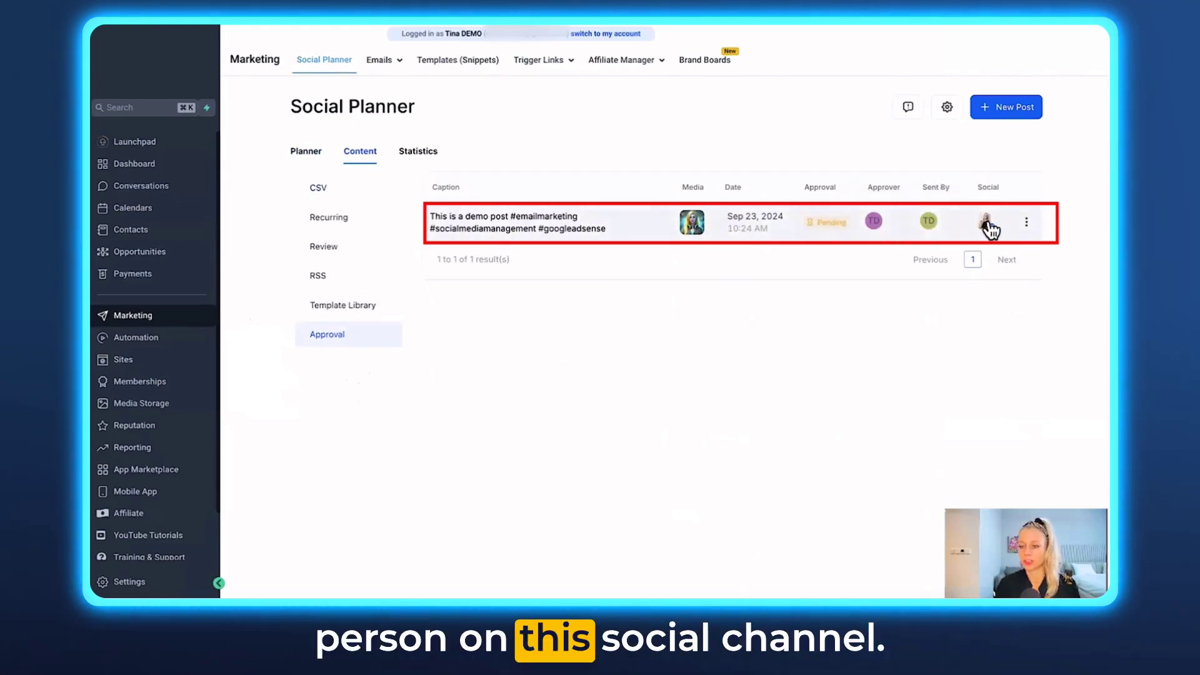
click(1027, 223)
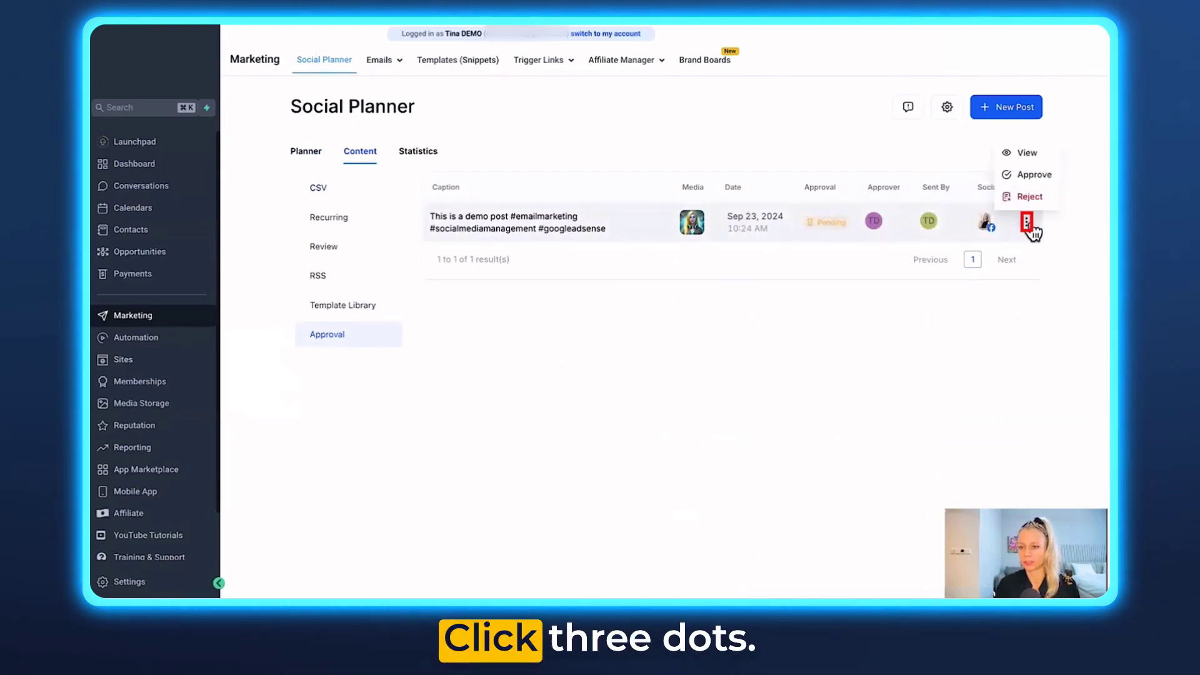
click(1028, 153)
click(898, 93)
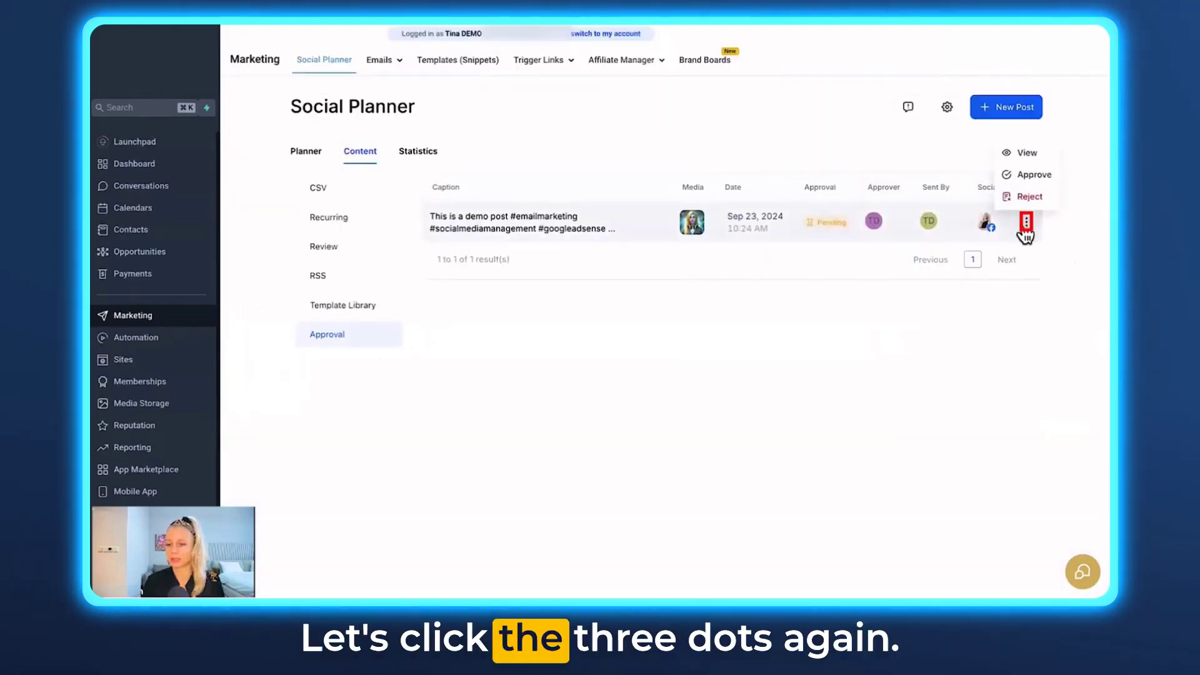
- Check the demo post's details and Facebook preview, then bring up the post rejection confirmation
click(1027, 154)
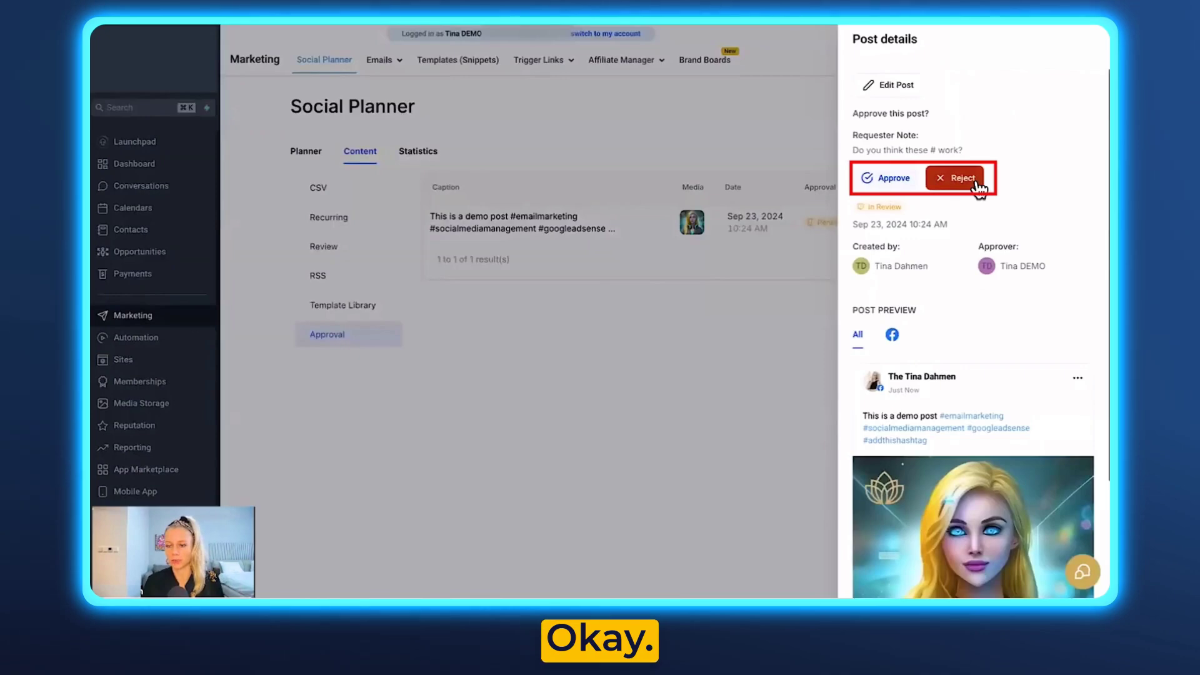
scroll(920, 139, down, 2)
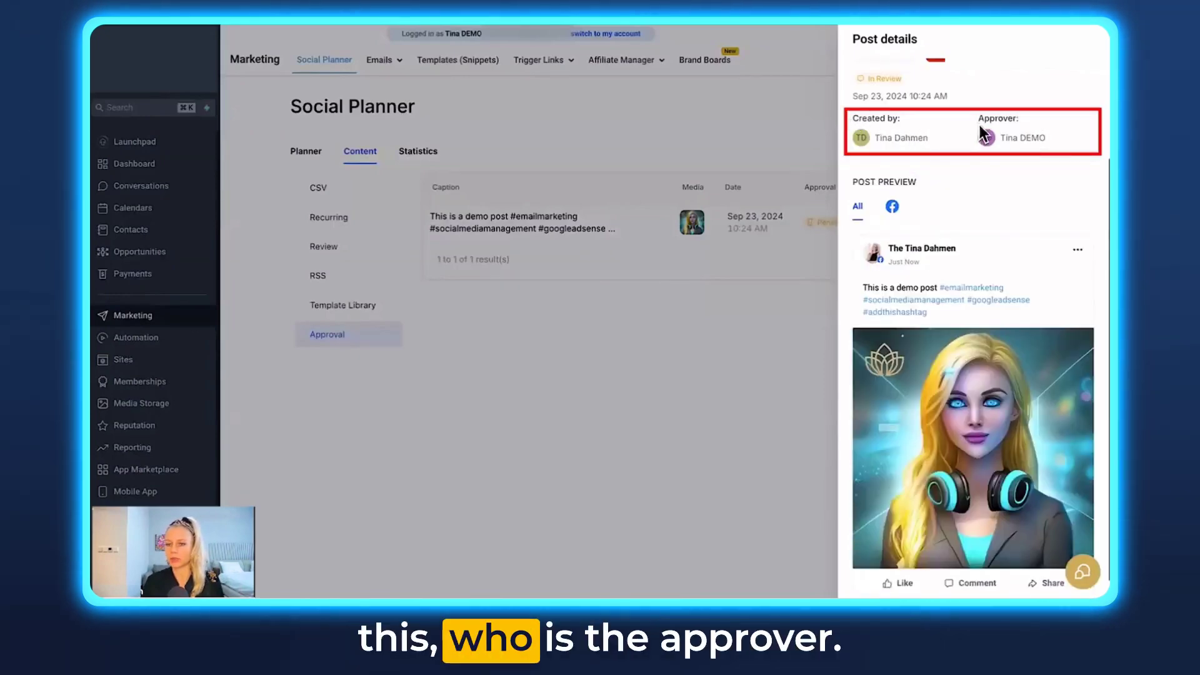
scroll(1074, 187, down, 1)
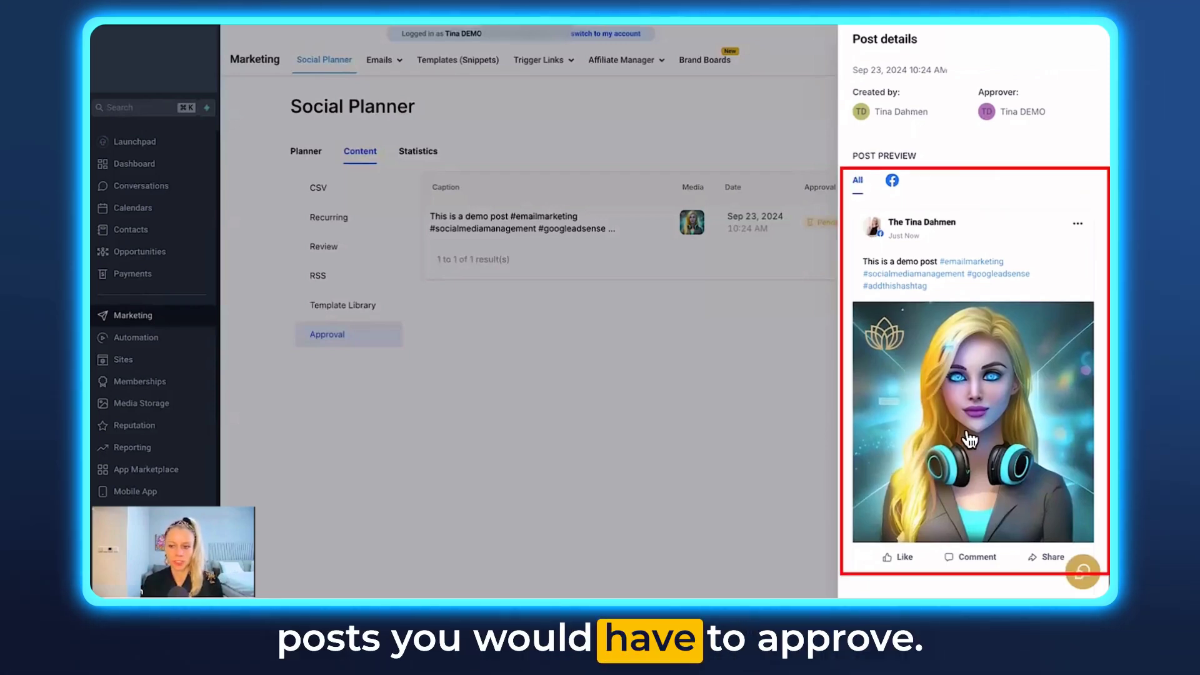
click(891, 181)
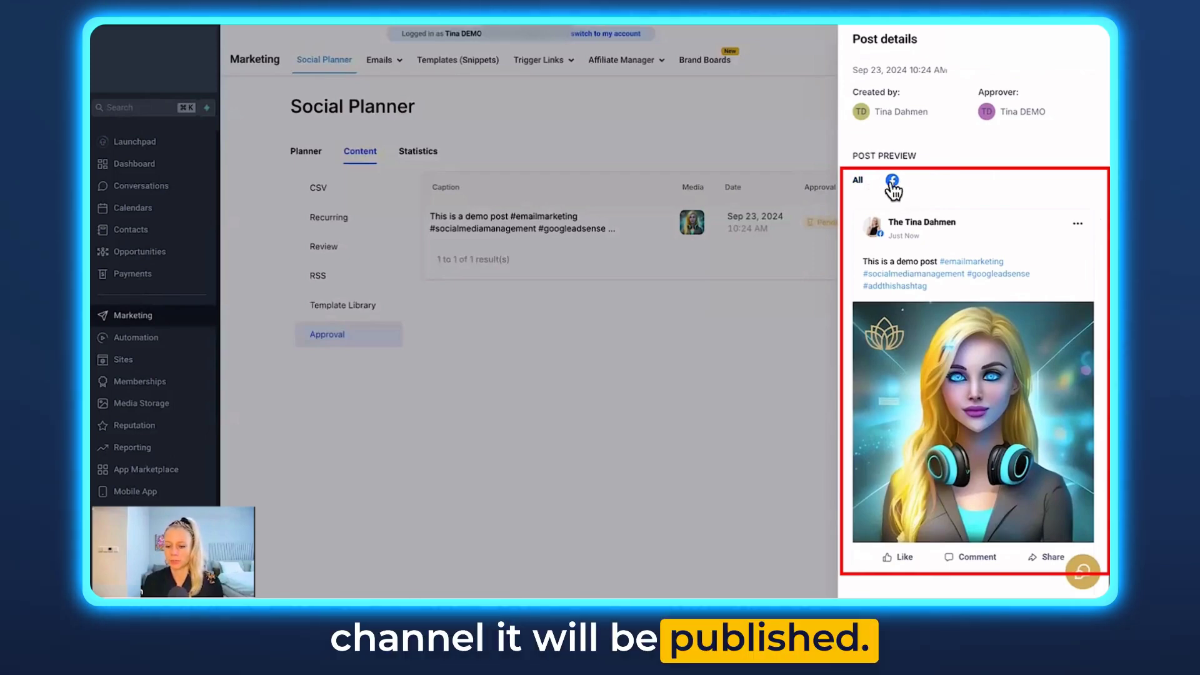
scroll(937, 291, up, 3)
click(961, 180)
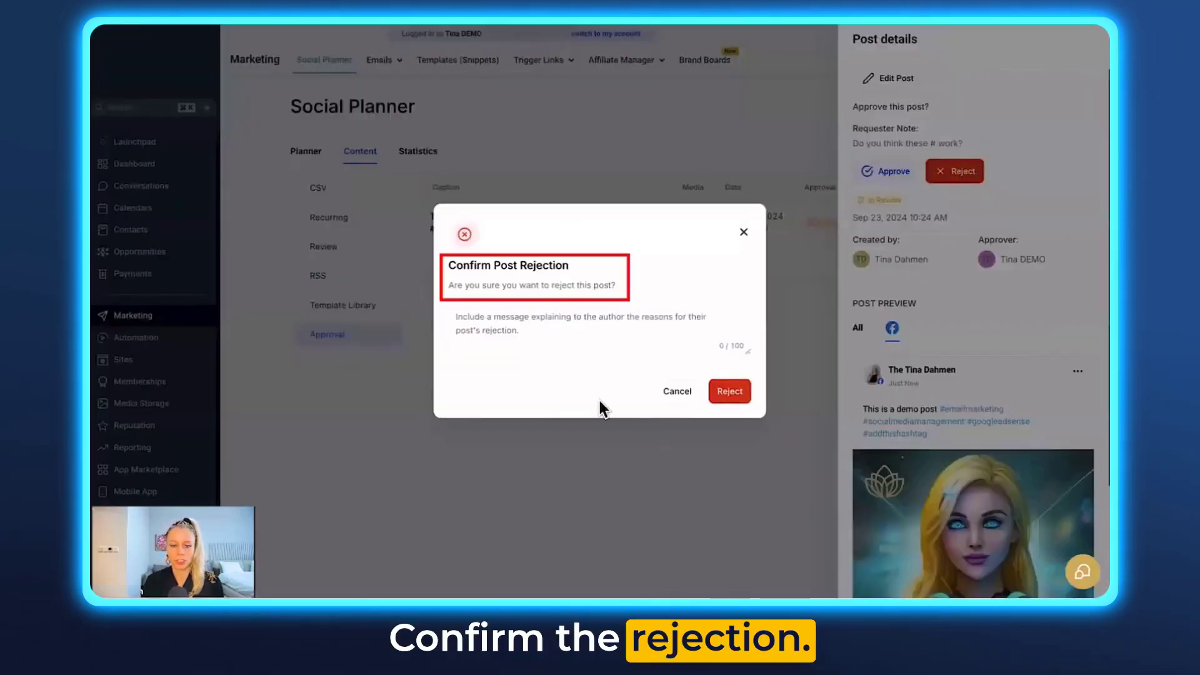
- Reject the demo post with the message 'Demo Post'
click(586, 336)
text(Demo Po)
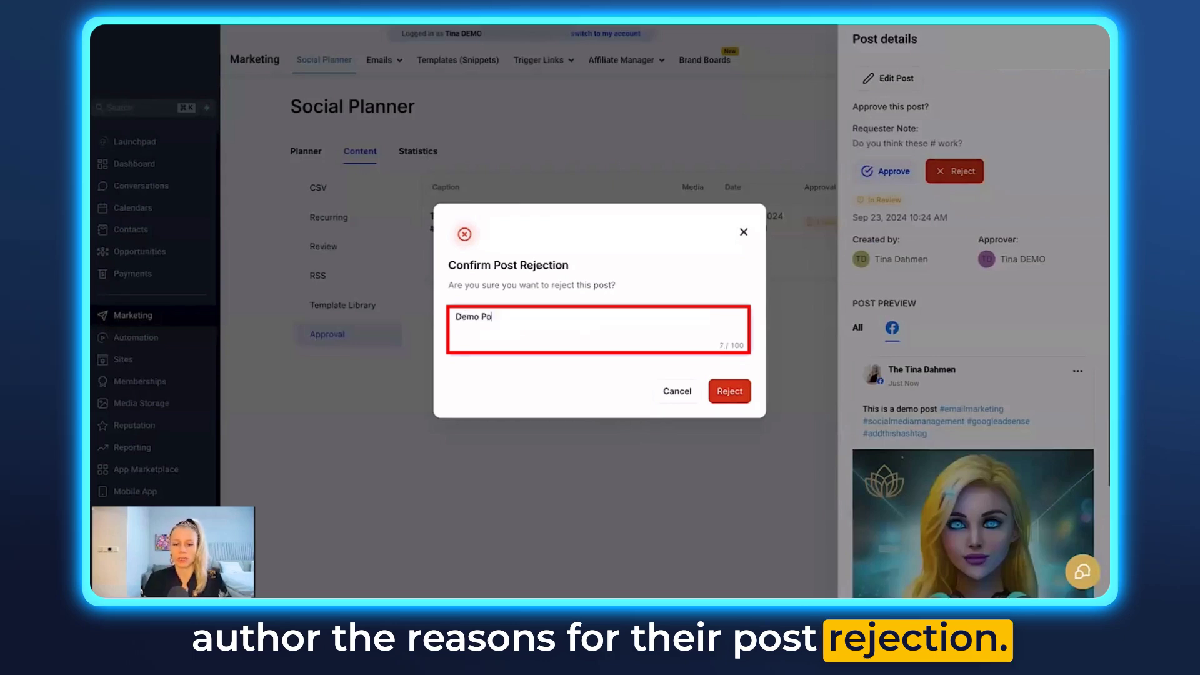
text(st)
click(747, 393)
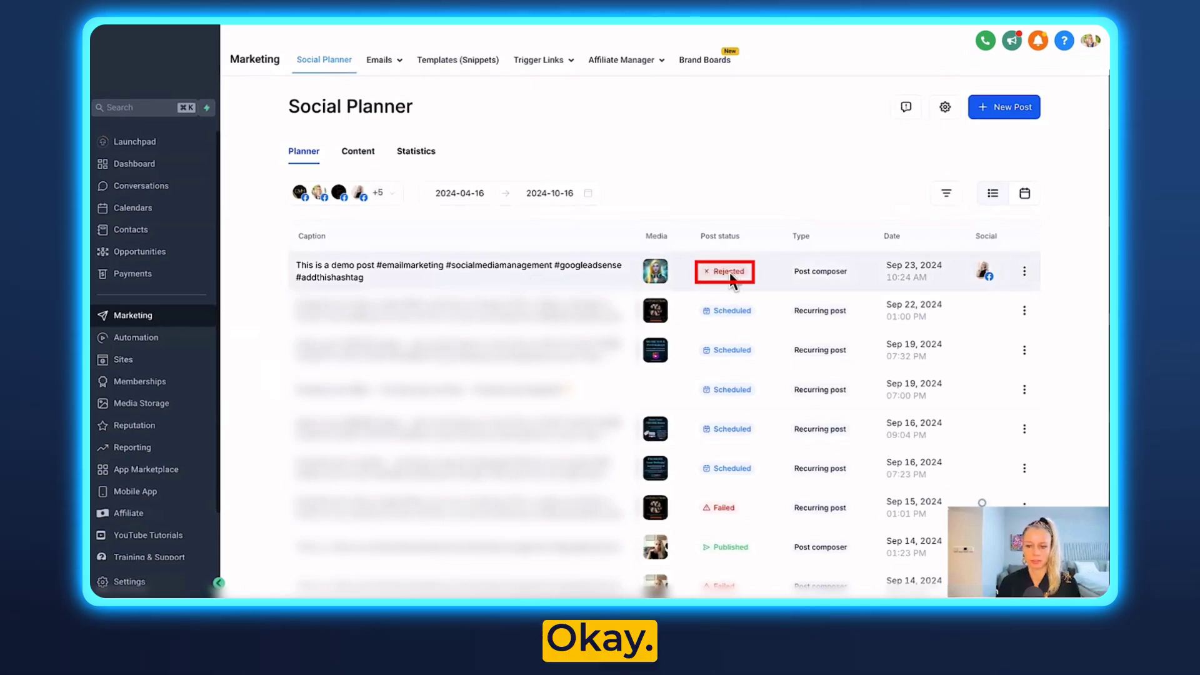
- Start a CSV post, upload 'CSV Import Sample (1).csv', and continue to social-account selection
click(1016, 115)
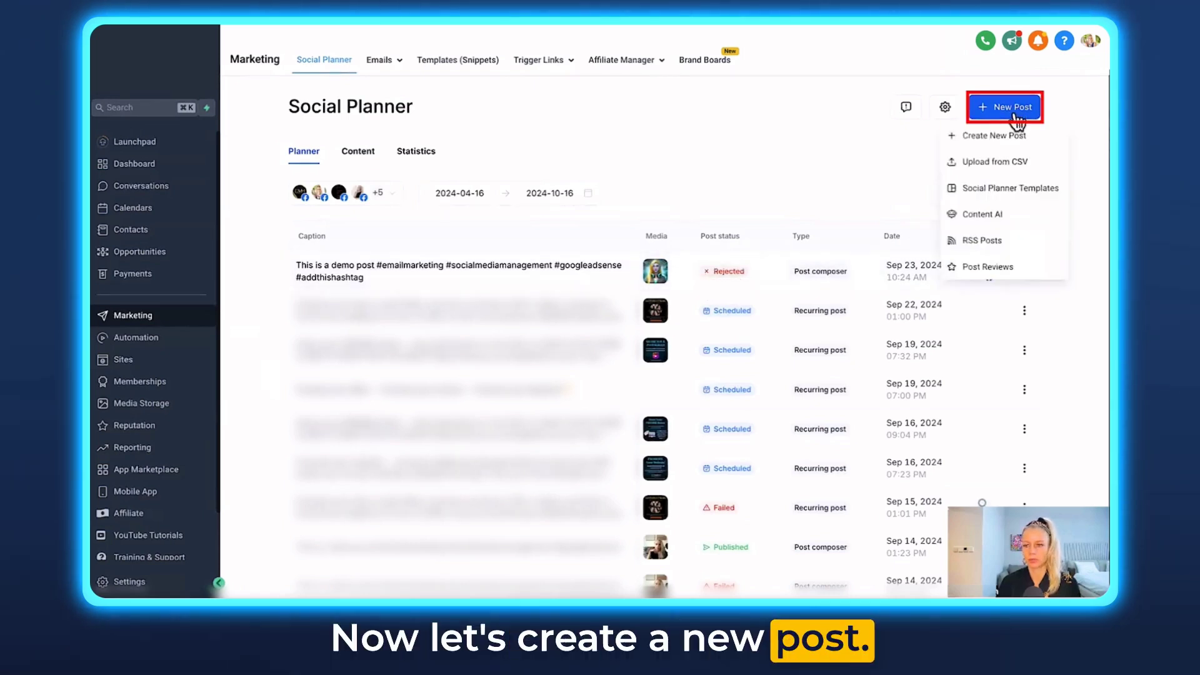
click(1013, 163)
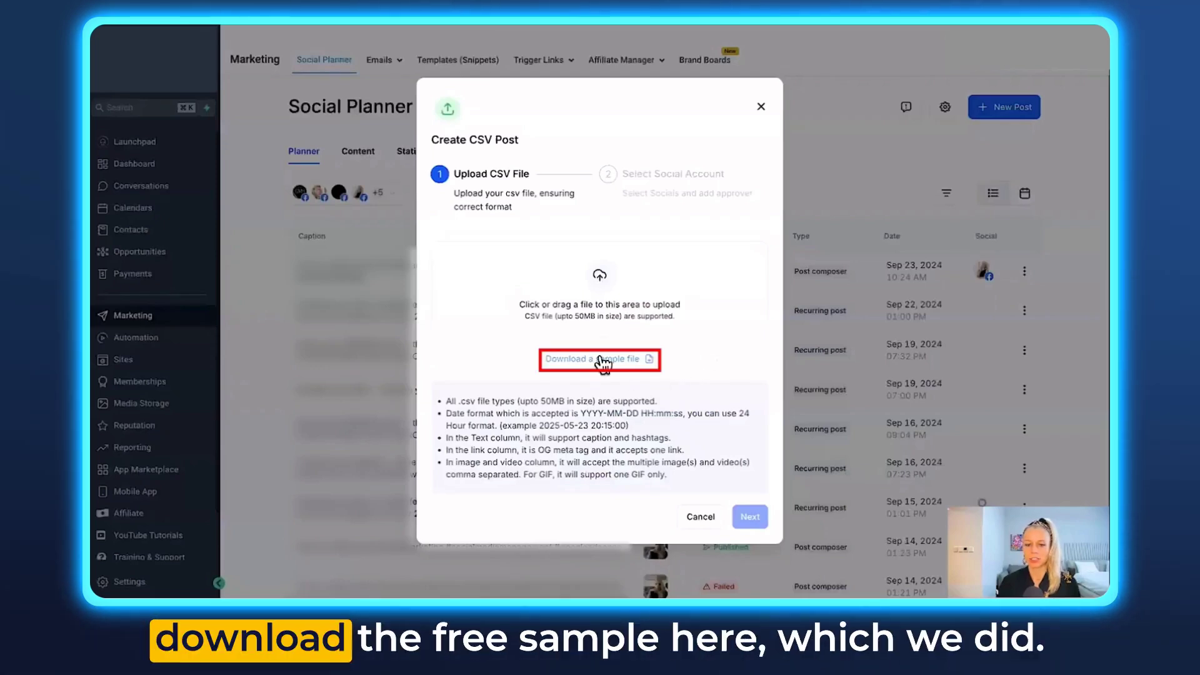
drag(860, 79, 589, 305)
click(750, 524)
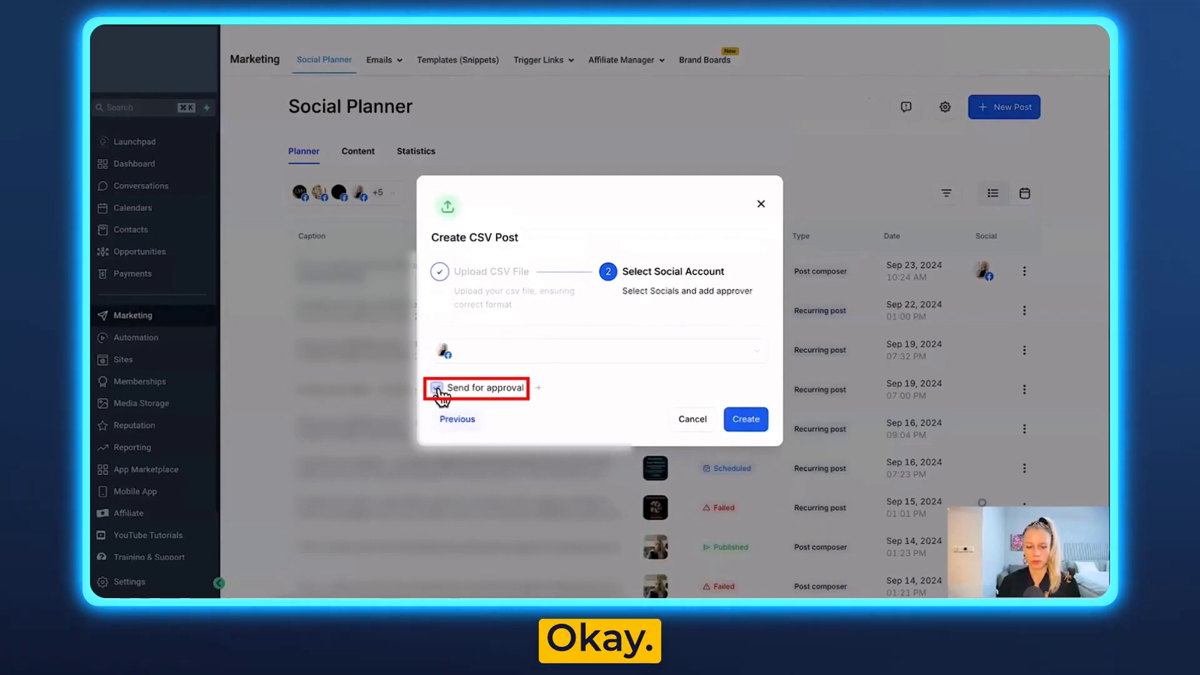
- Turn on Send for approval for the CSV posts and assign the approver from the list
click(437, 389)
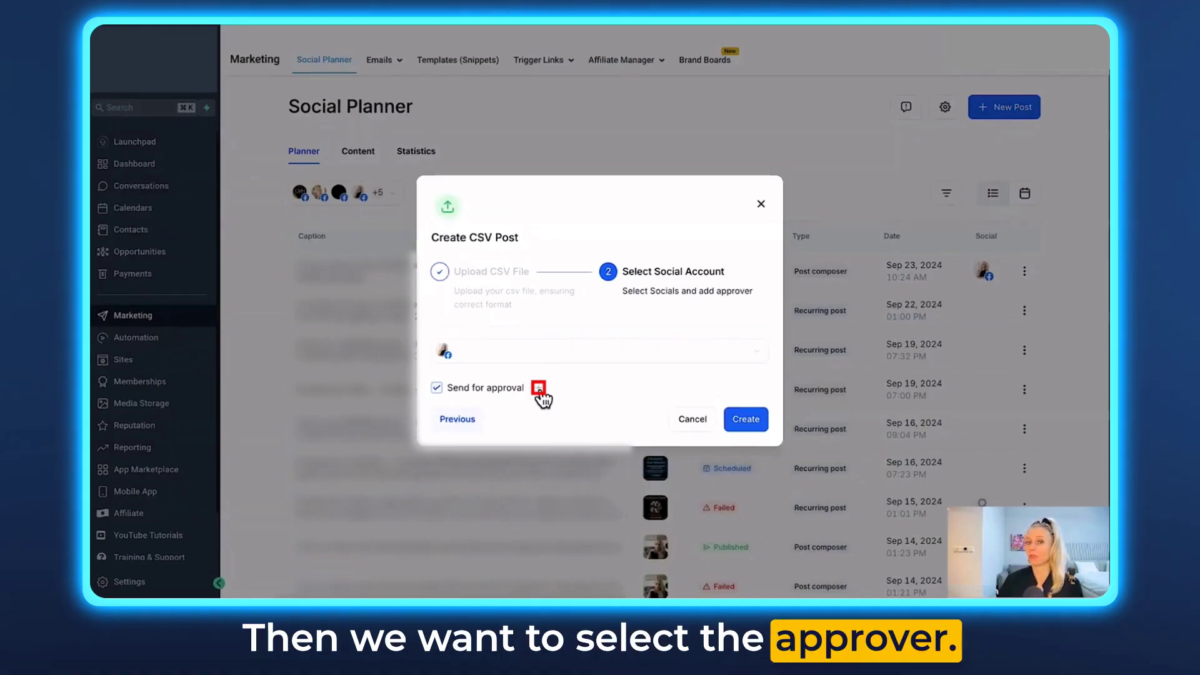
click(538, 388)
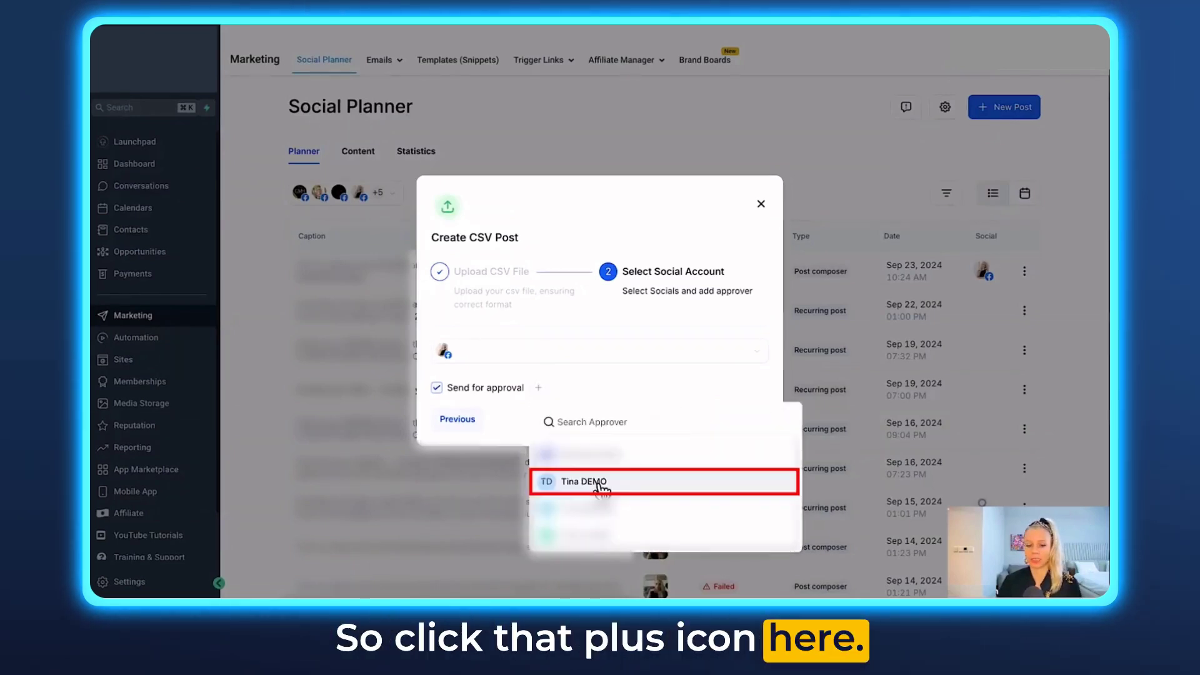
click(670, 484)
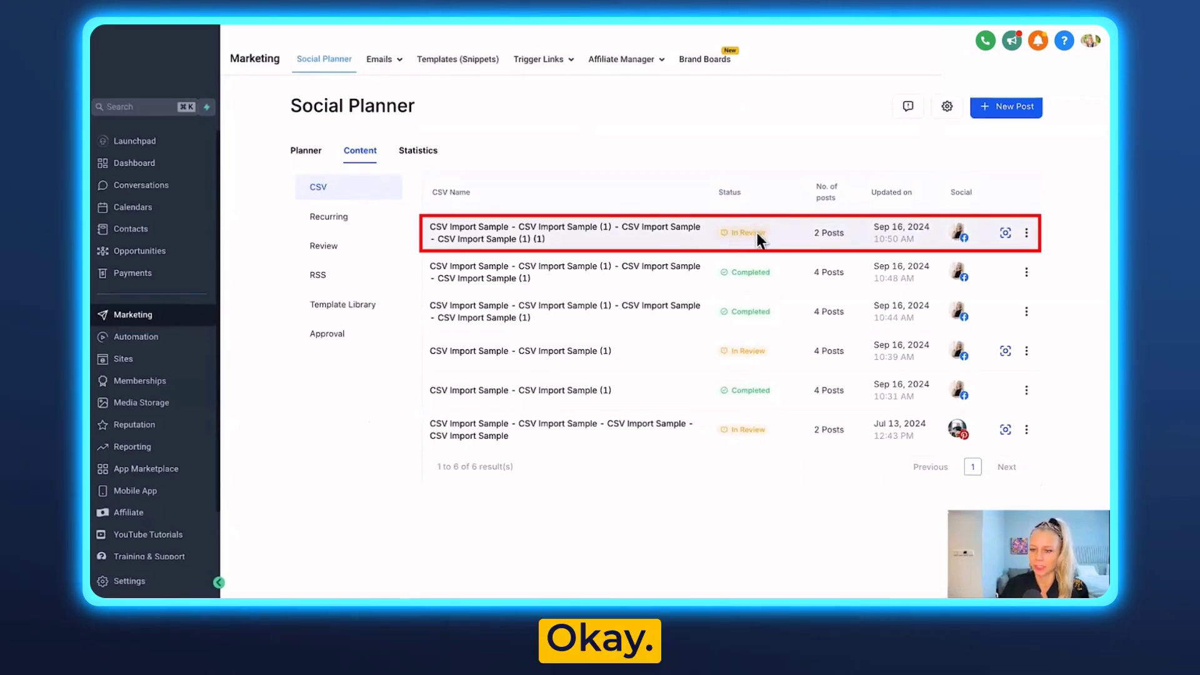
- Import the 2 reviewed posts from the newest CSV upload into the social calendar
click(1005, 233)
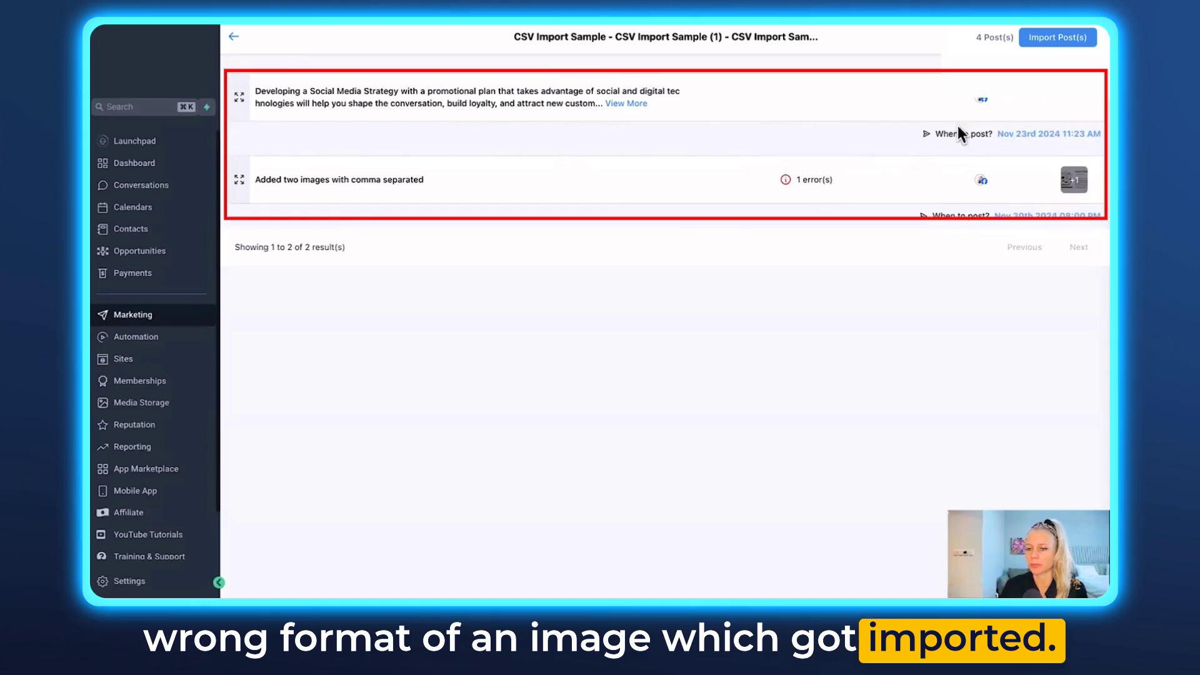
click(1058, 37)
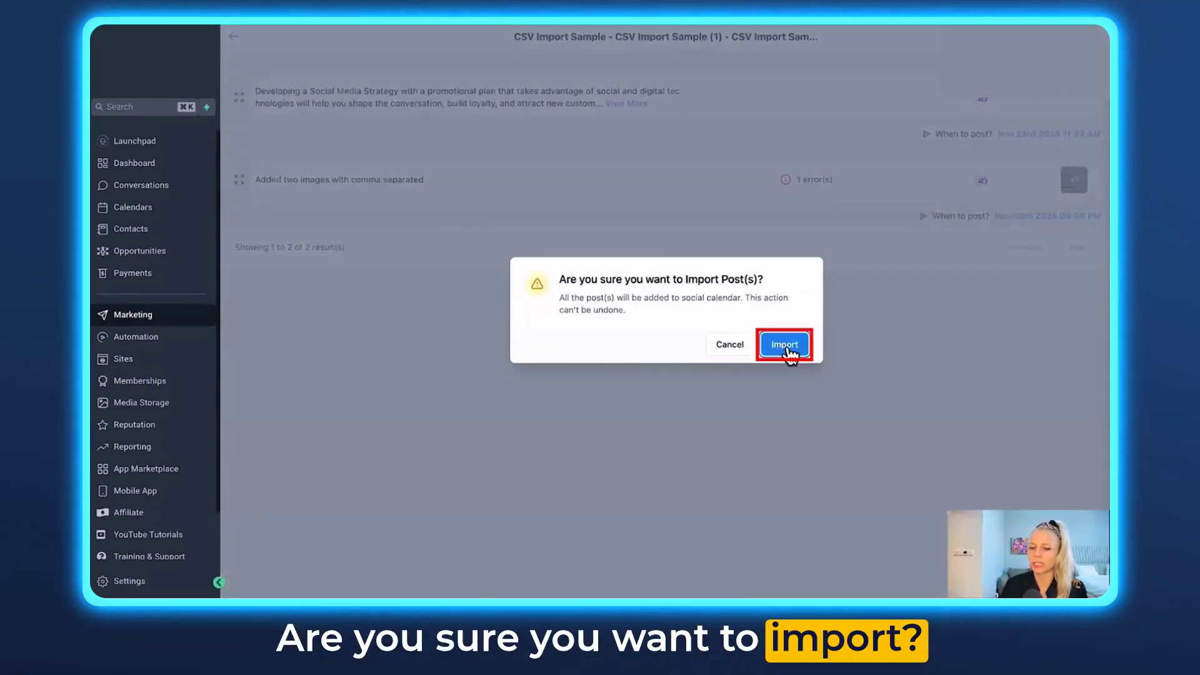
click(784, 345)
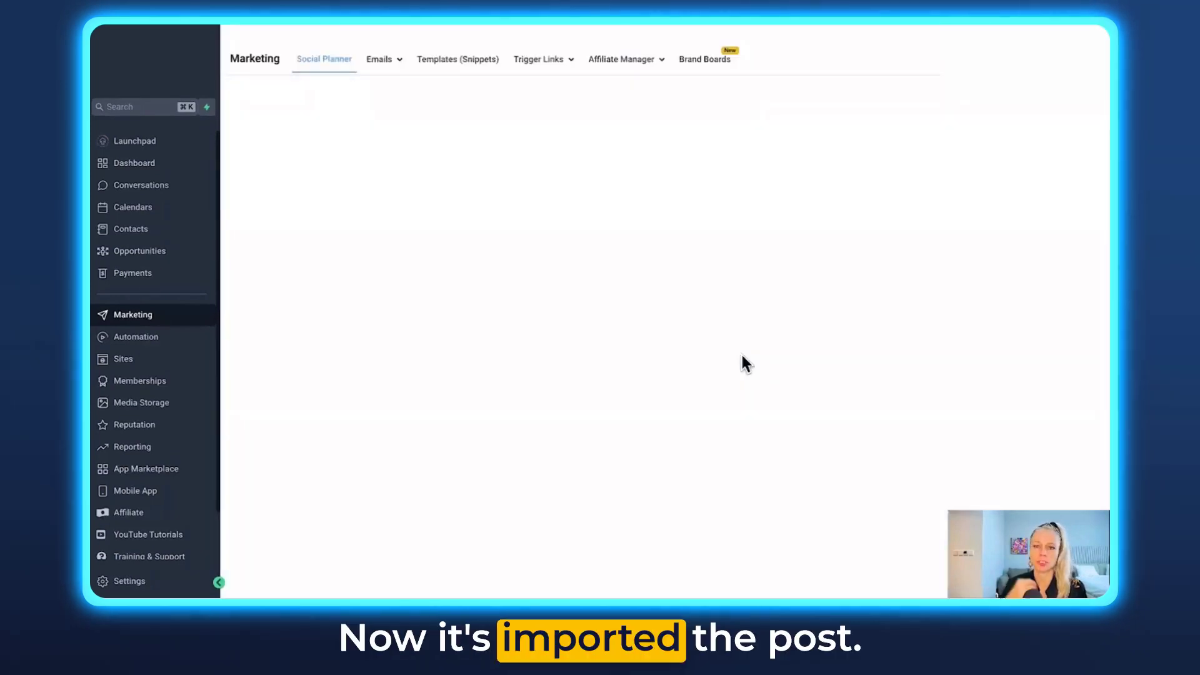